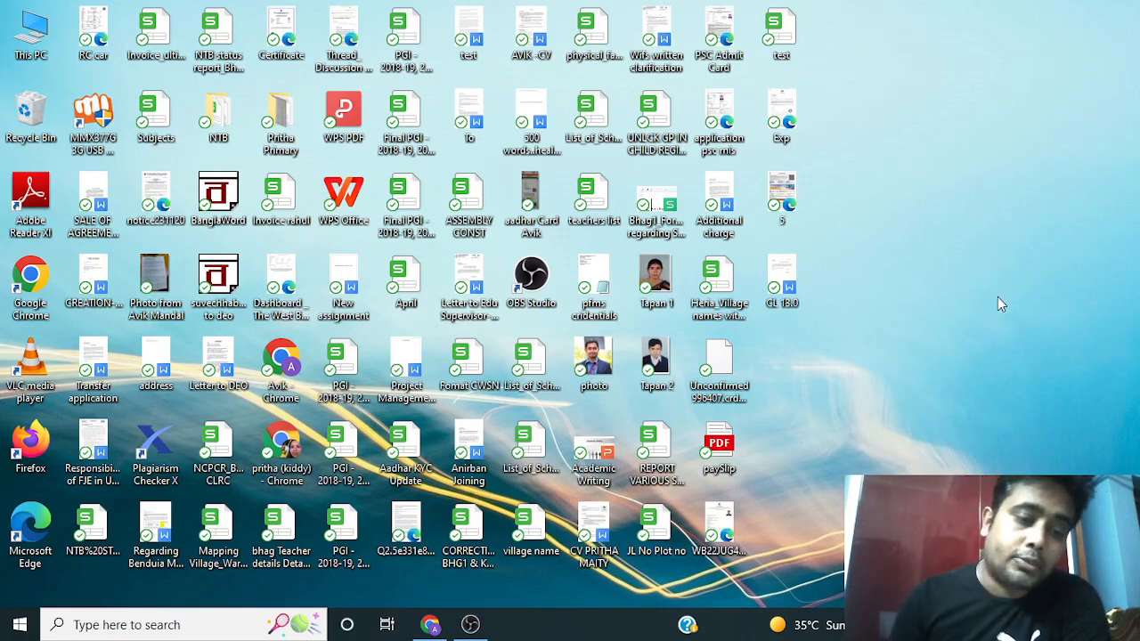
Create a new Google Form inside the test Drive folder, sharing it with the folder's people
left_click(428, 625)
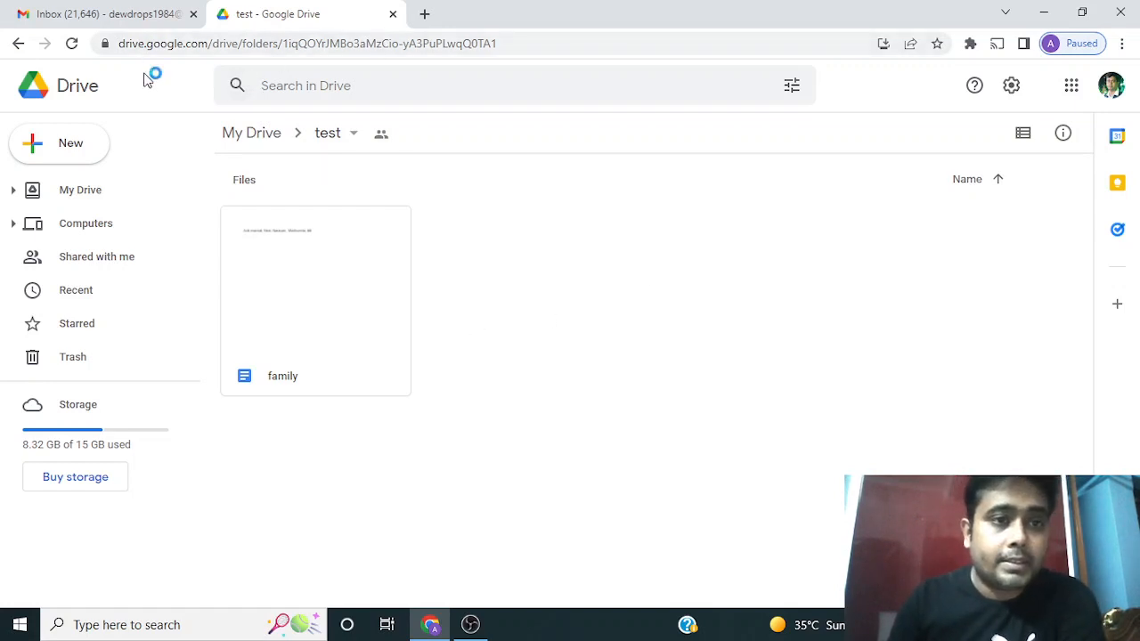
right_click(525, 251)
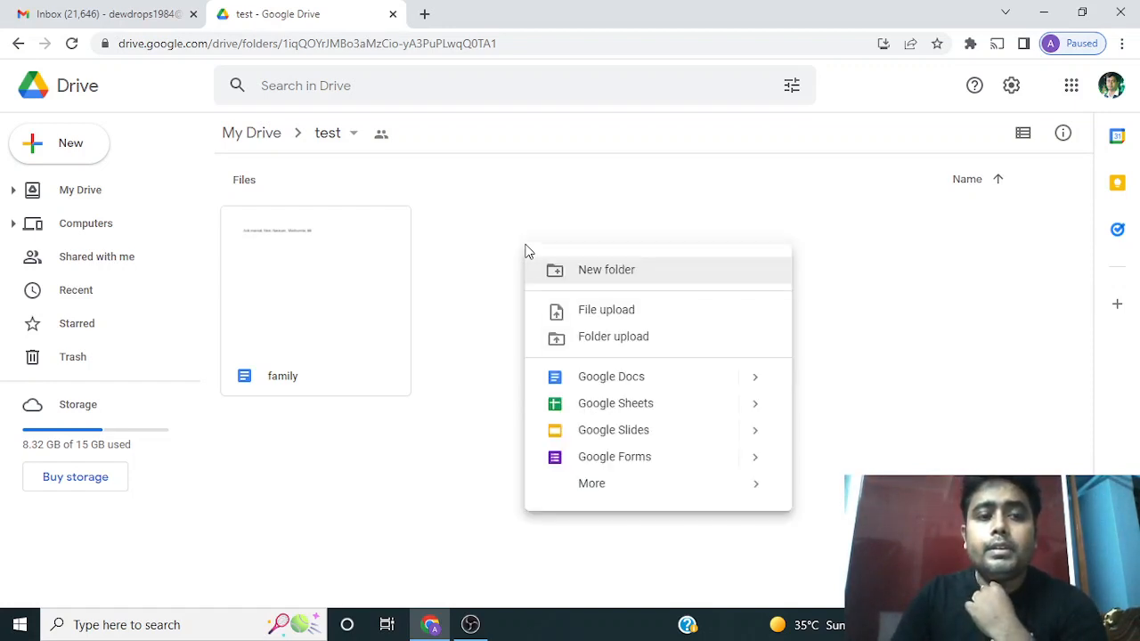
left_click(636, 462)
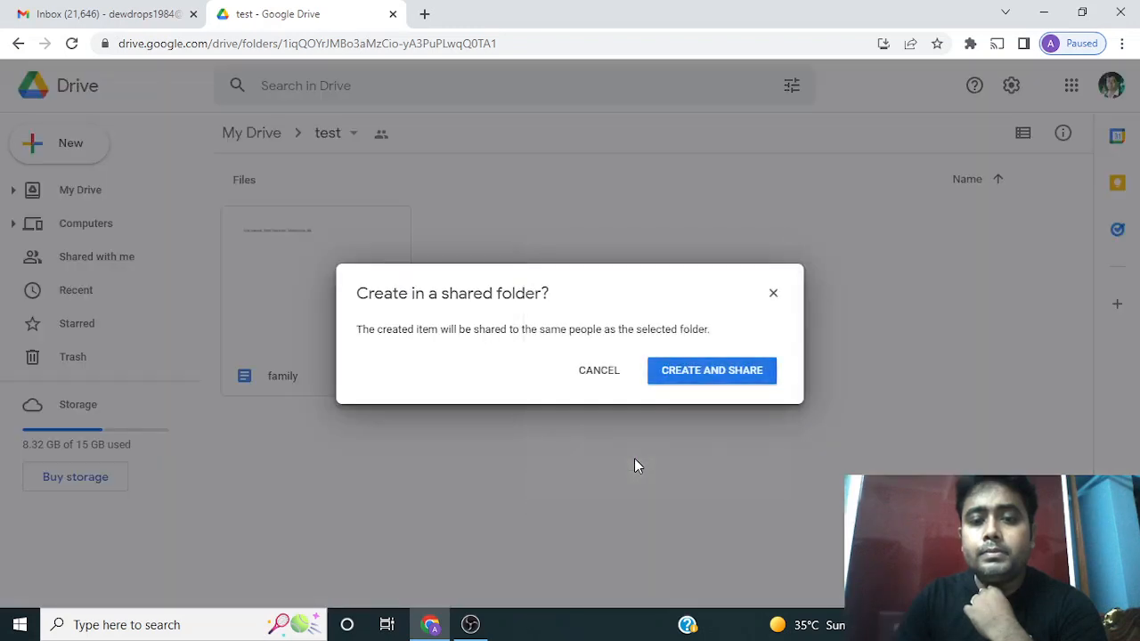
left_click(722, 376)
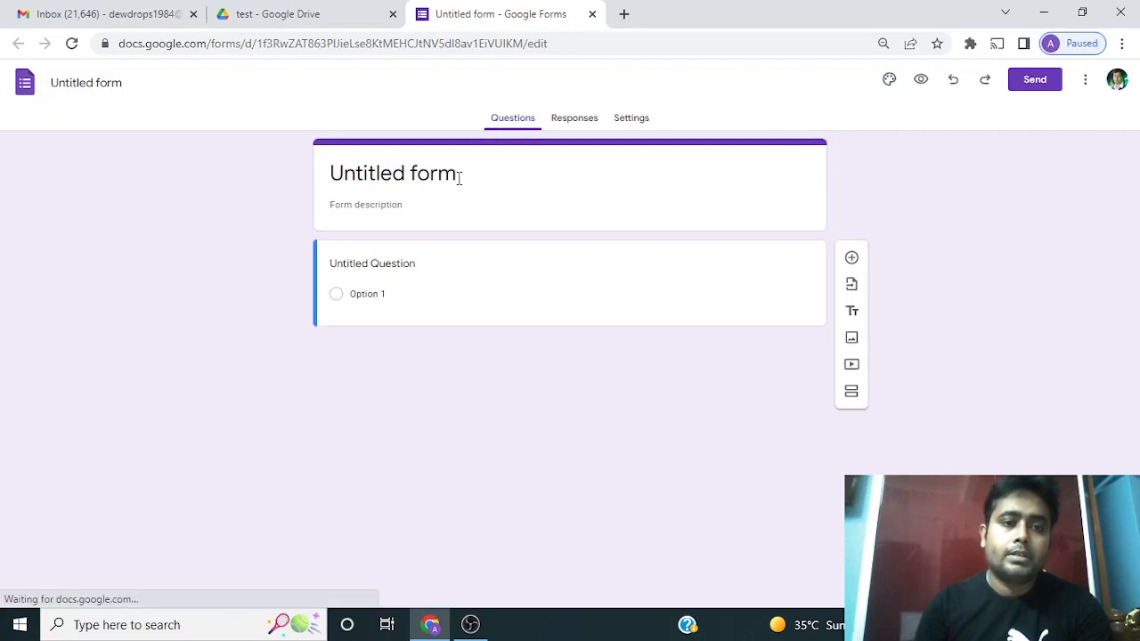
Rename the form title to "Test mobile no and email id"
left_click(459, 176)
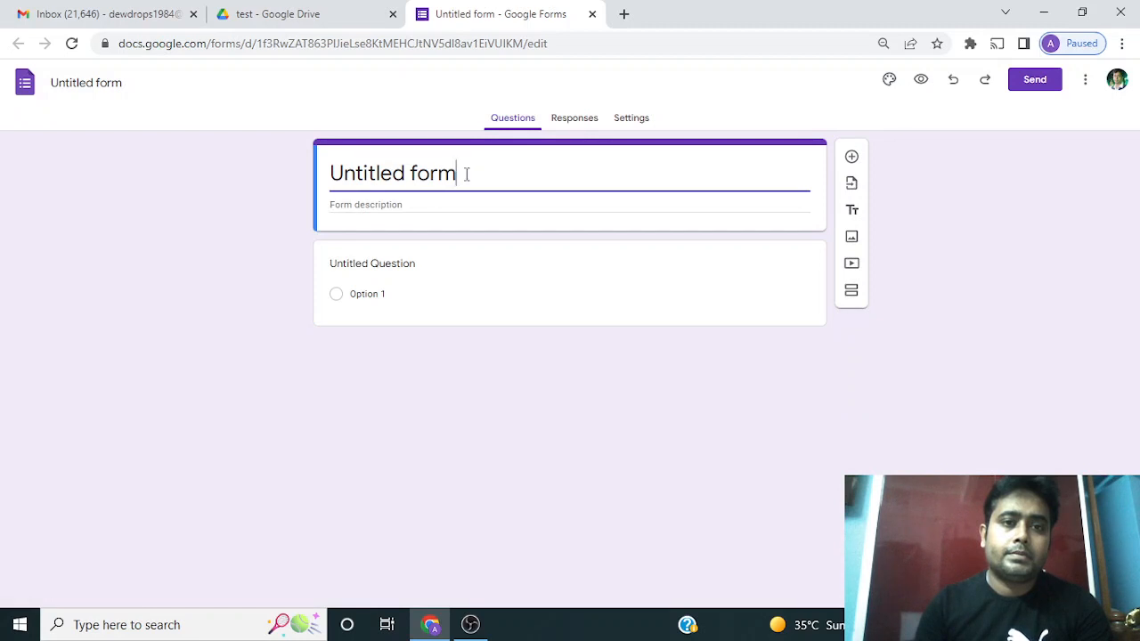
left_click_drag(457, 175, 288, 175)
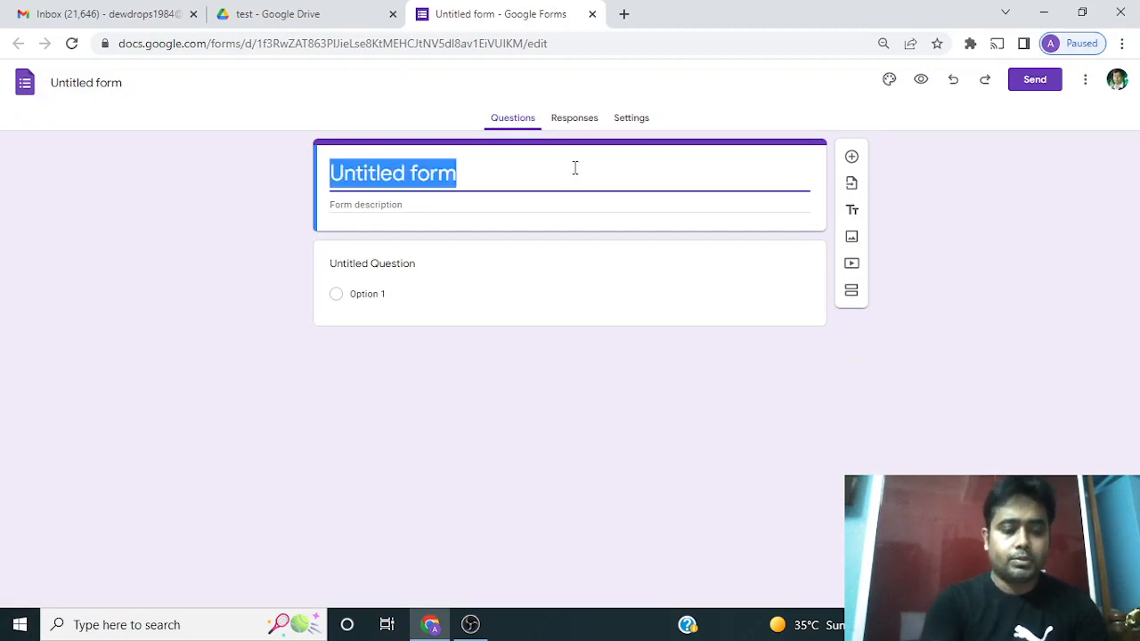
type("Test")
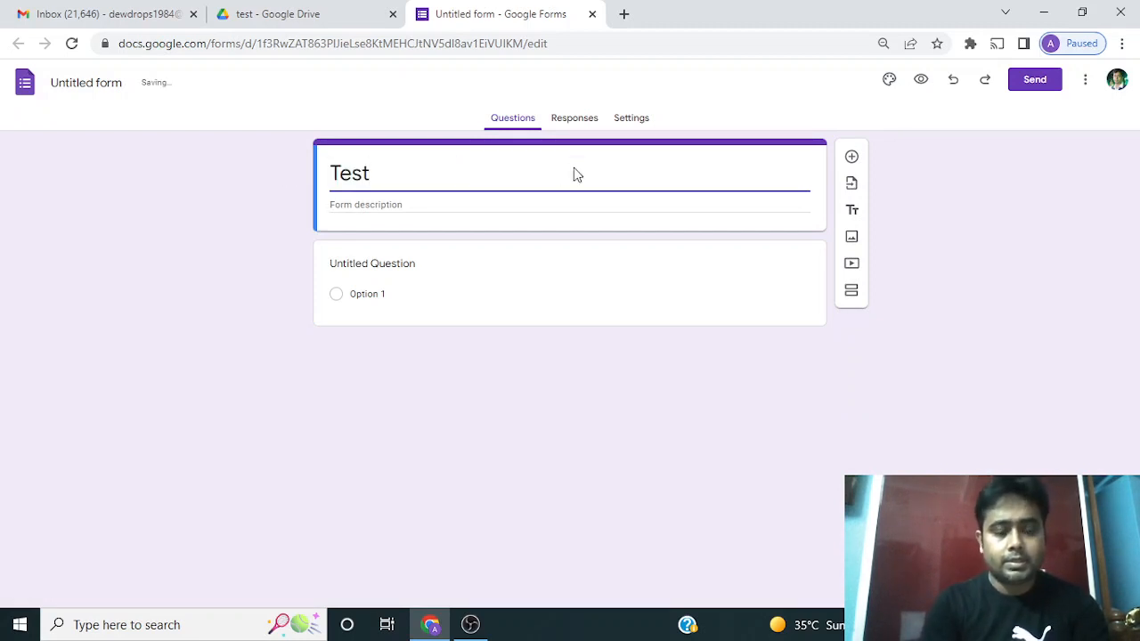
type(" mobi")
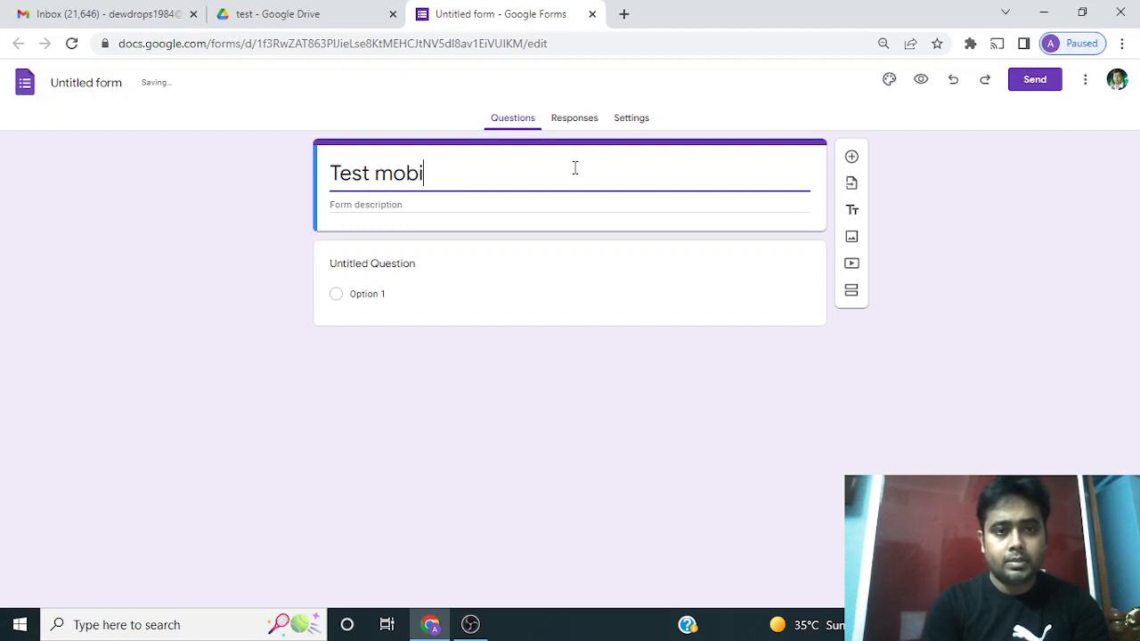
type("le ")
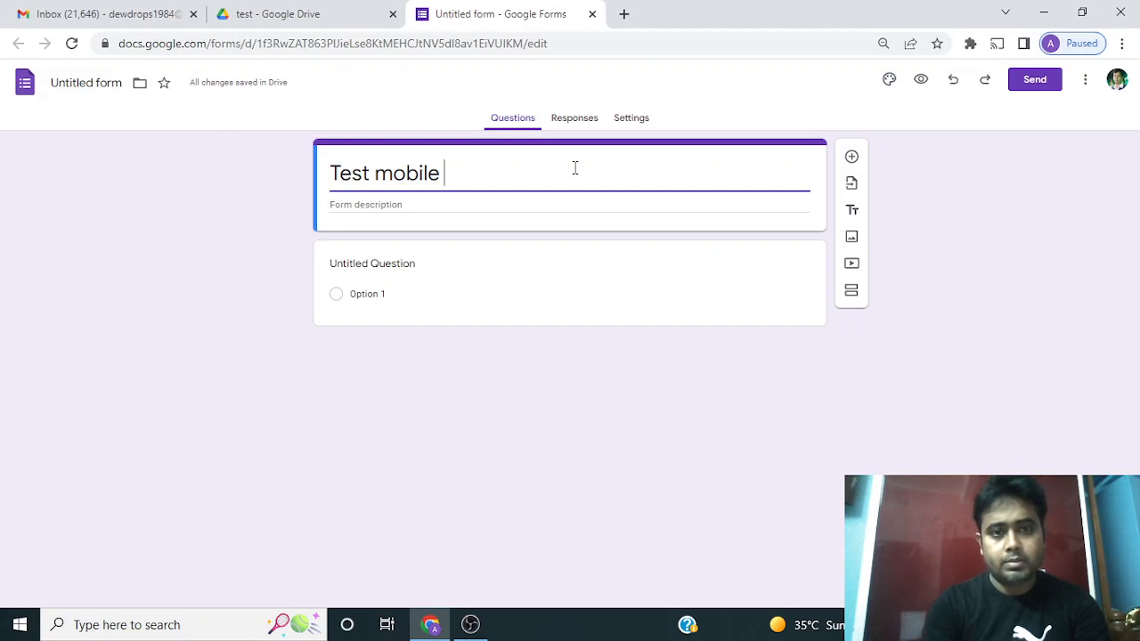
type("no")
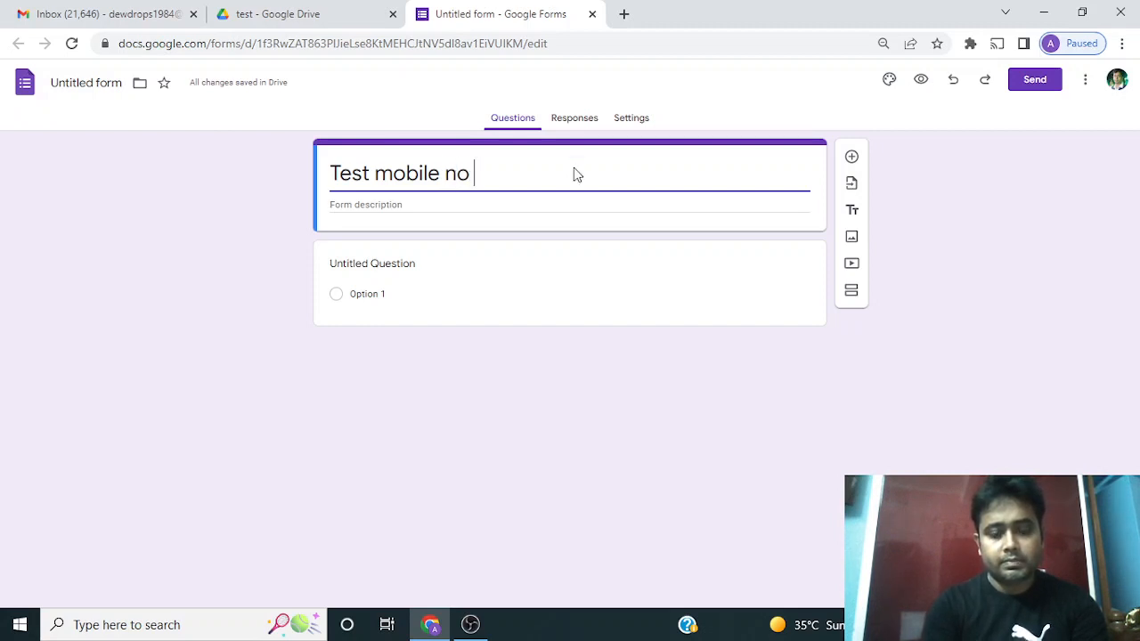
type(" and email")
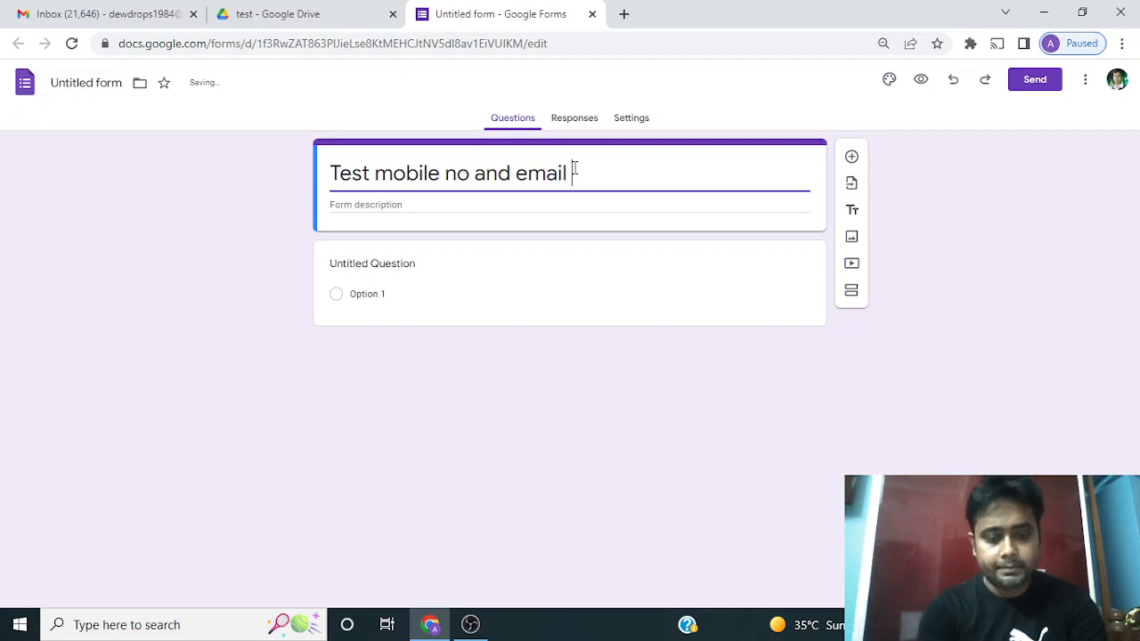
type(" id")
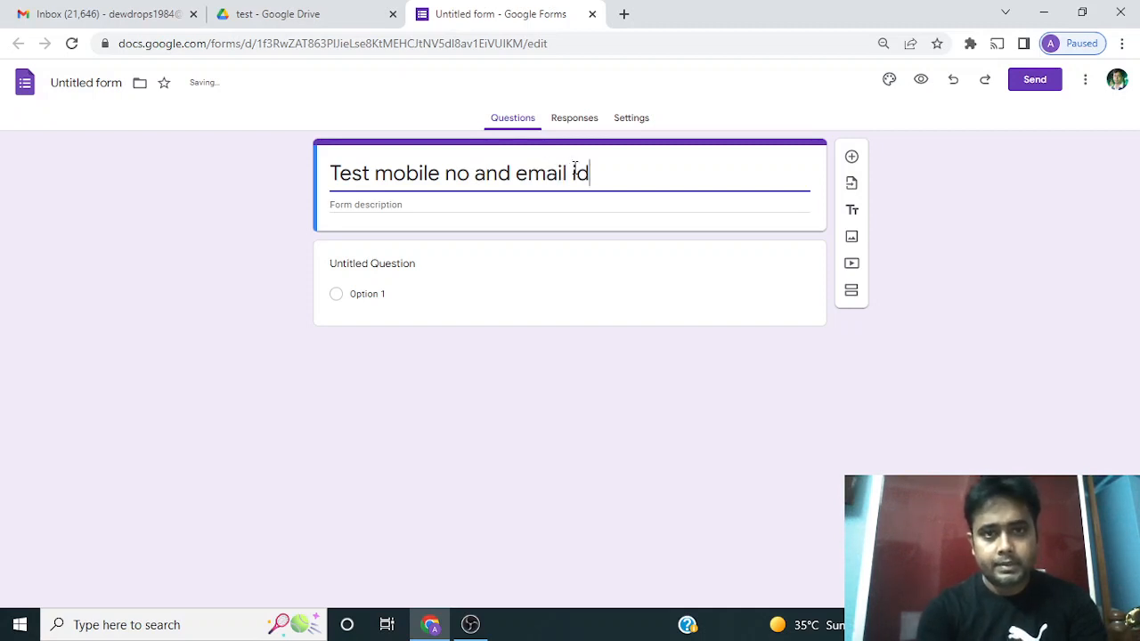
Title the first question "Mobile no" and set its type to Short answer
left_click(409, 262)
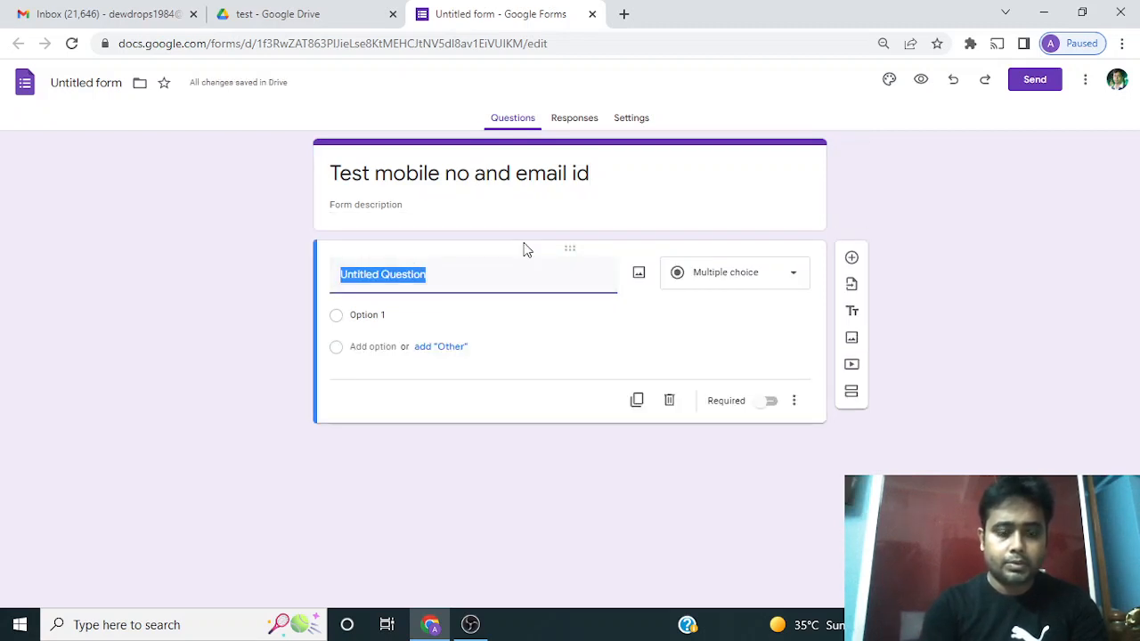
type("Mobil")
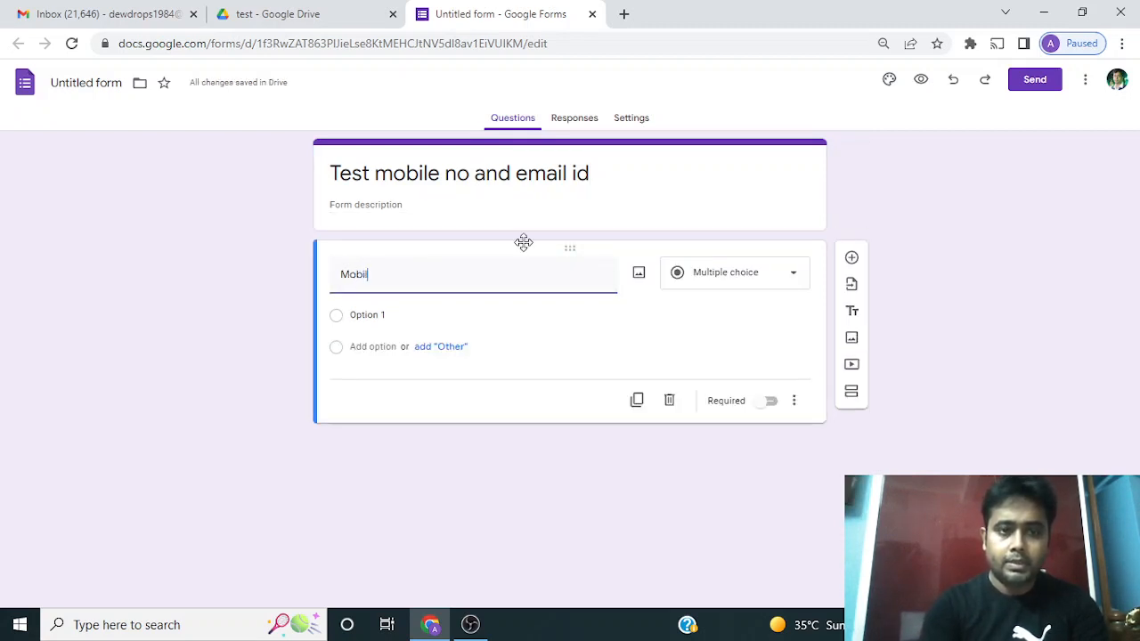
type("e no")
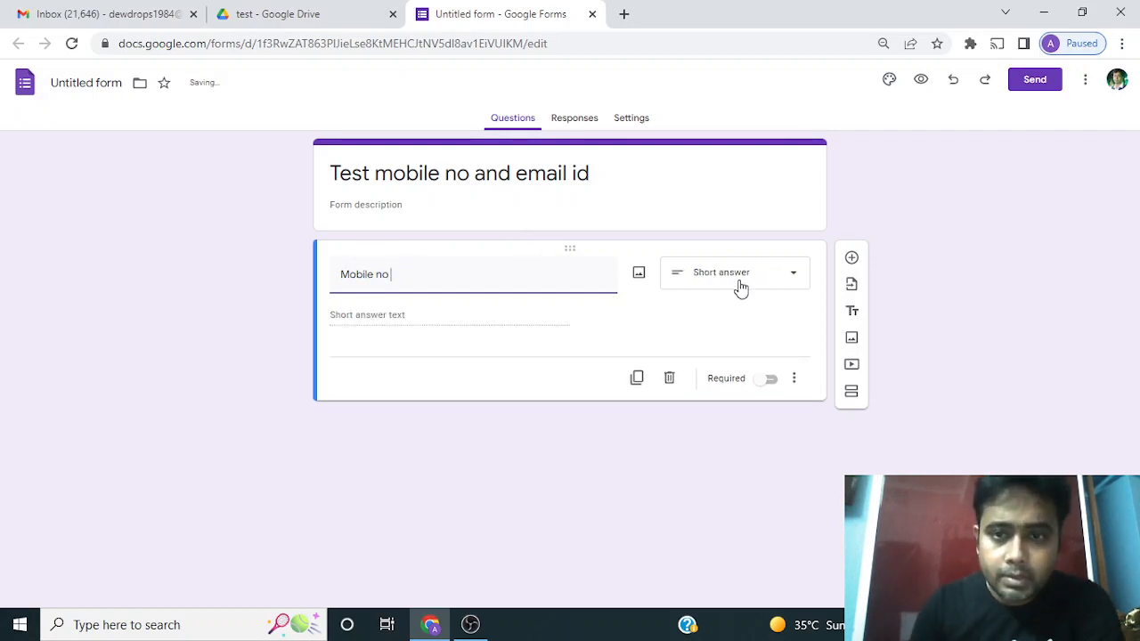
left_click(788, 277)
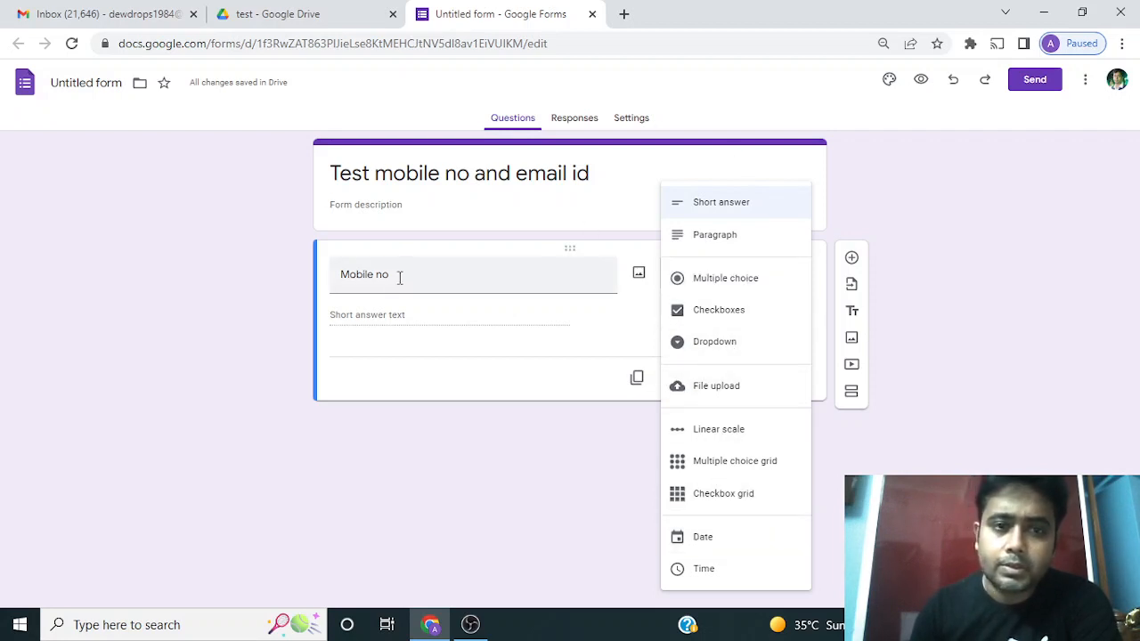
left_click(753, 209)
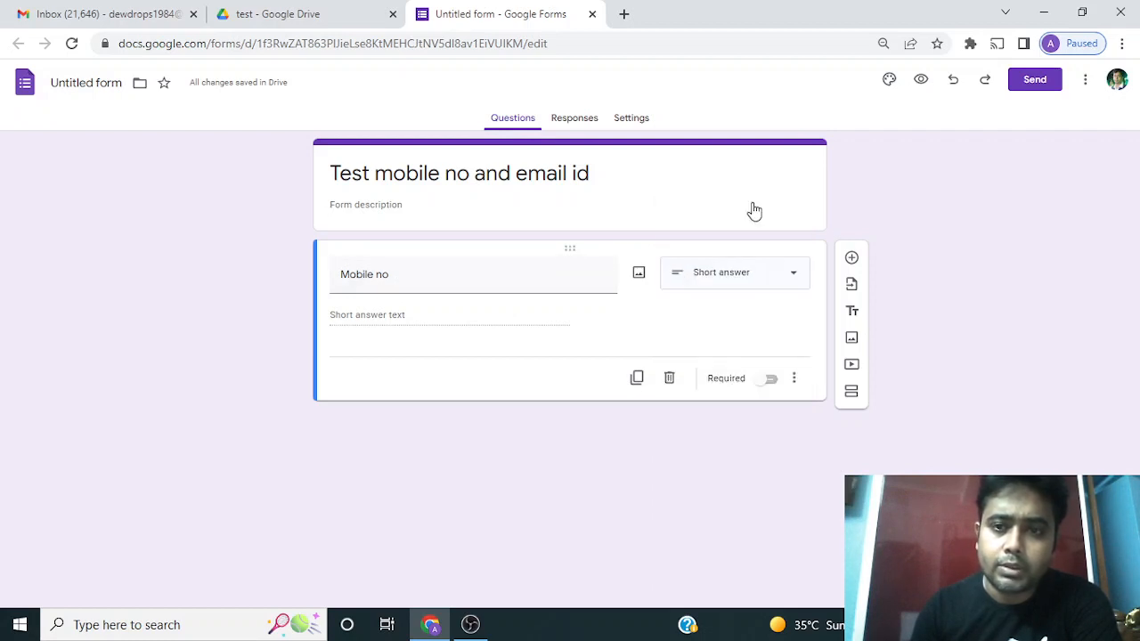
Add response validation to the Mobile no question using Regular expression with the Matches condition
left_click(796, 381)
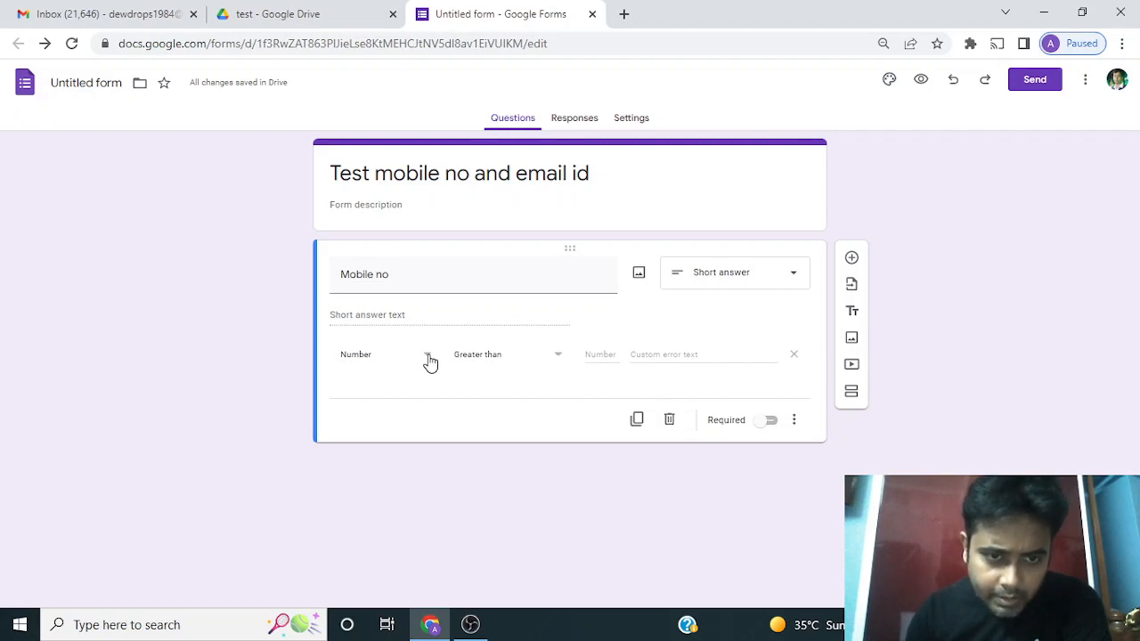
left_click(429, 356)
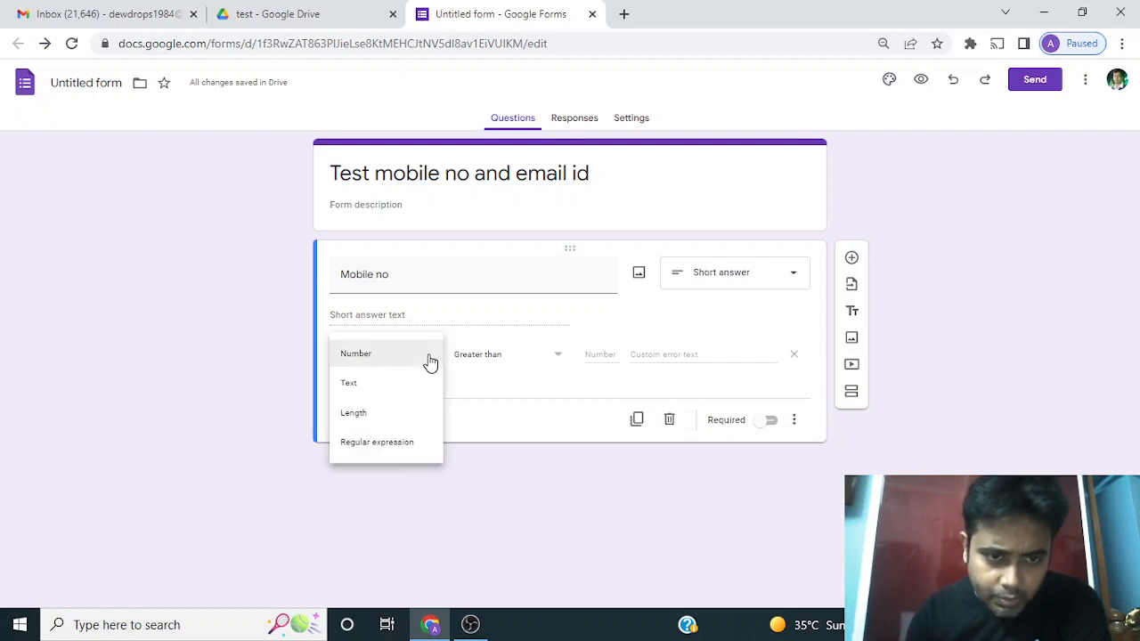
left_click(409, 445)
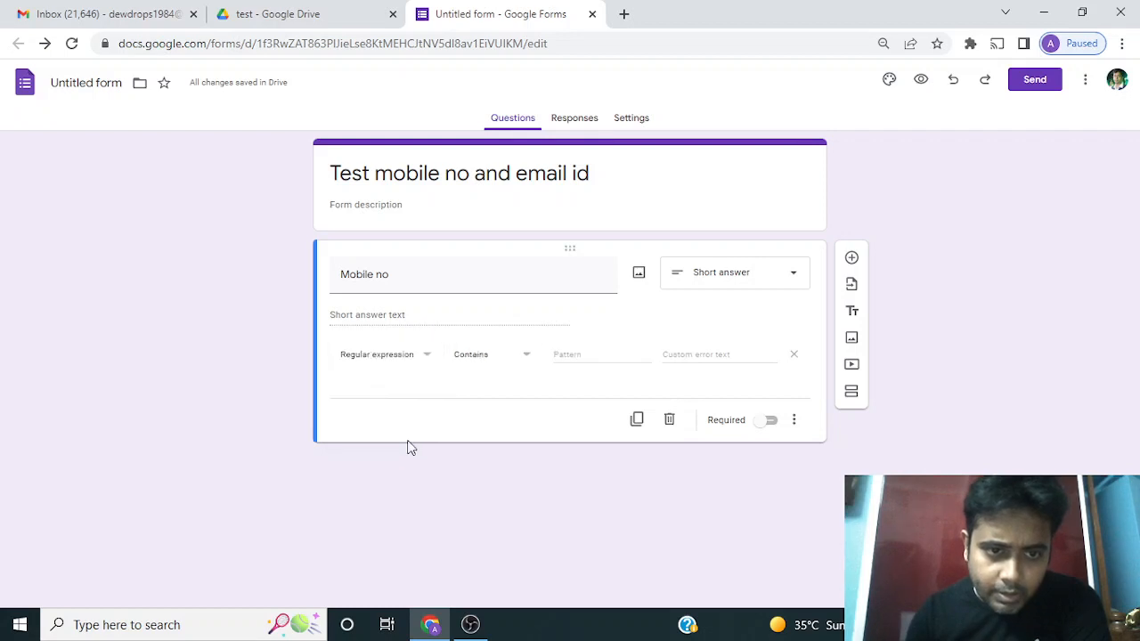
left_click(527, 356)
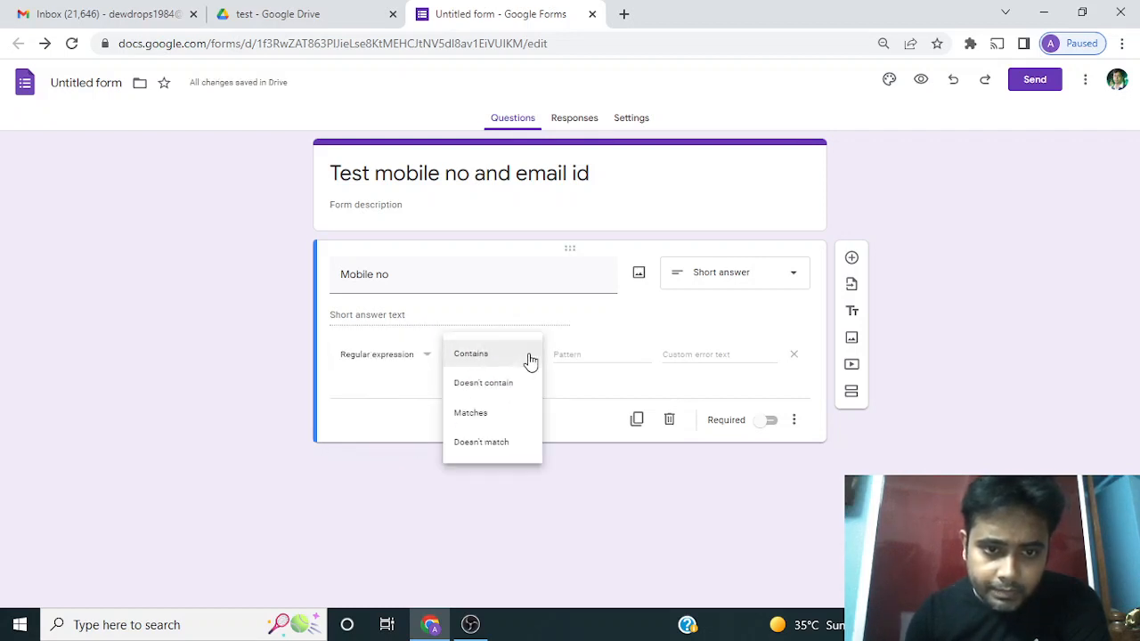
left_click(485, 422)
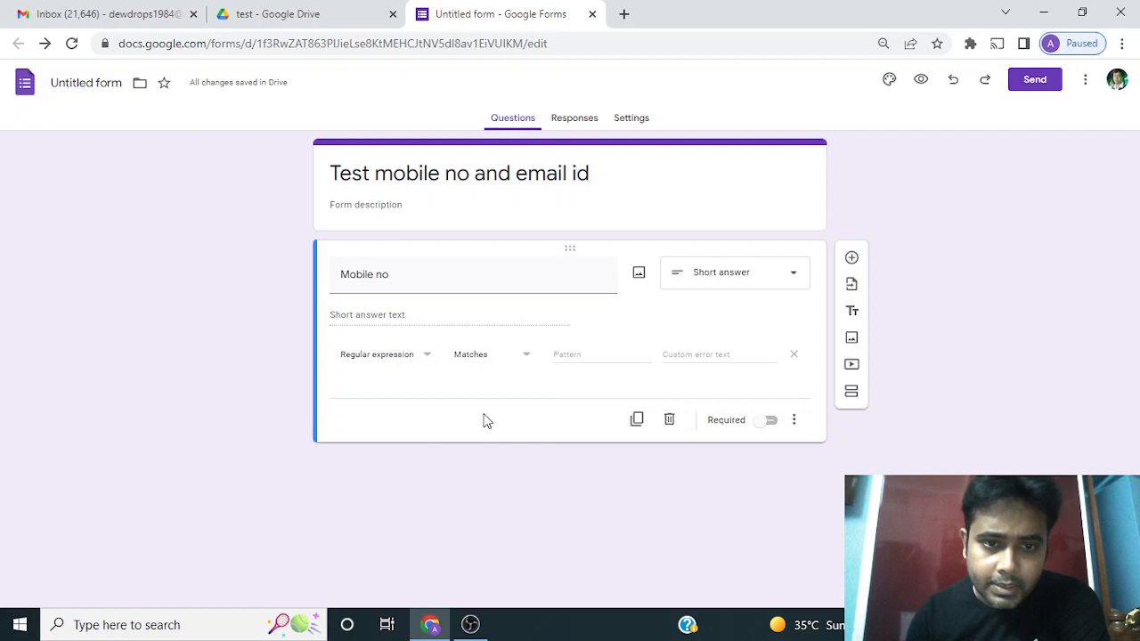
Set the validation pattern to [0-9]{10} and make the Mobile no question required
left_click(585, 356)
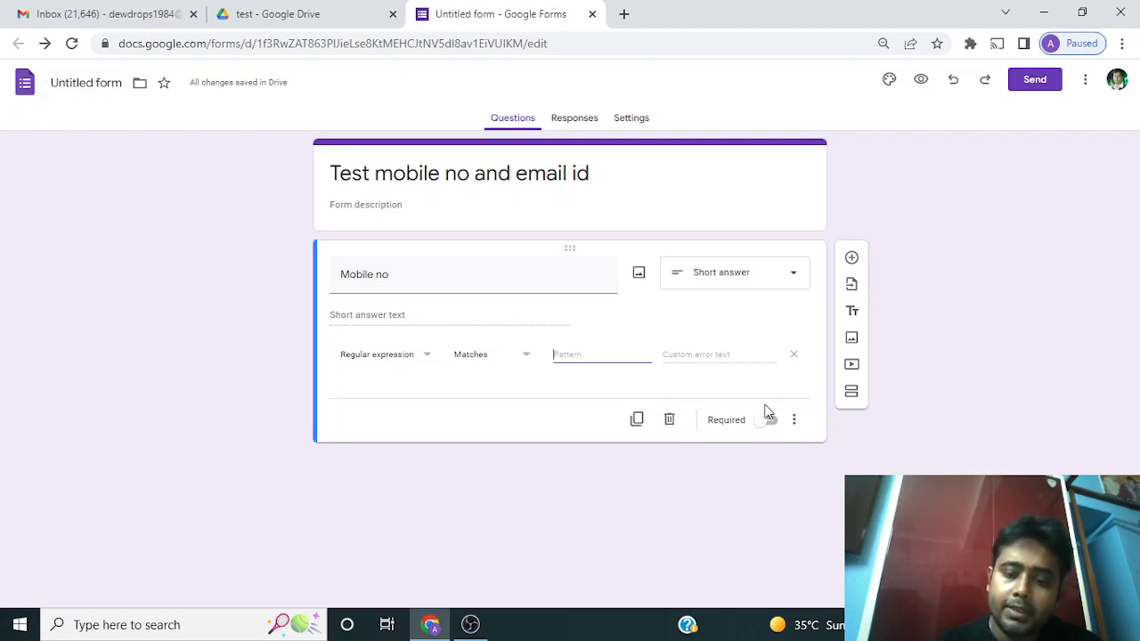
type("[")
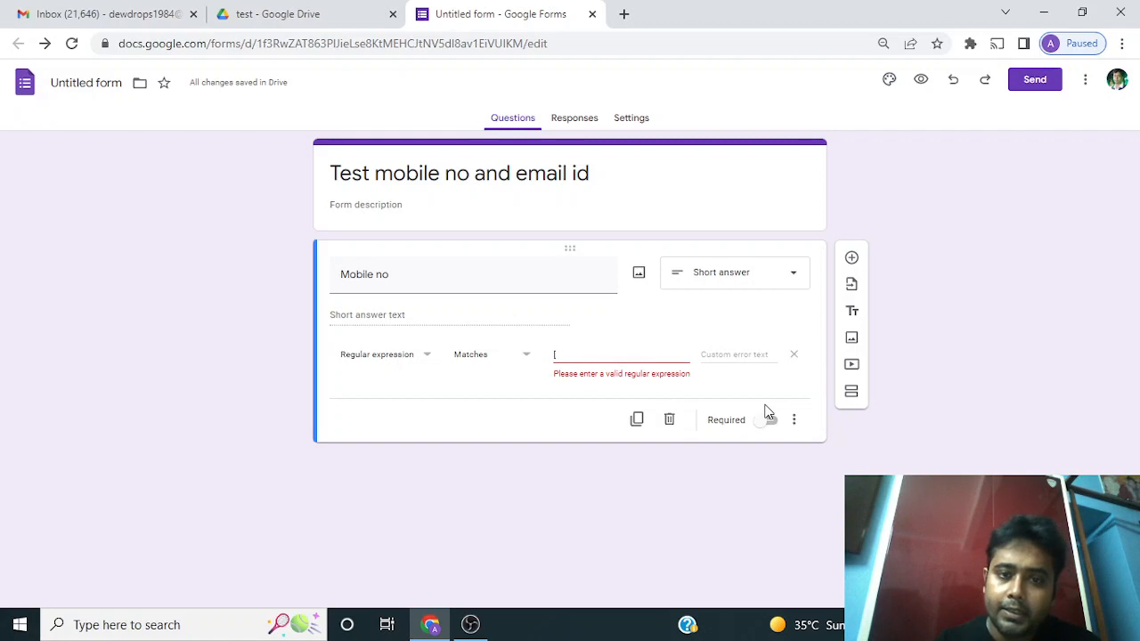
type("0")
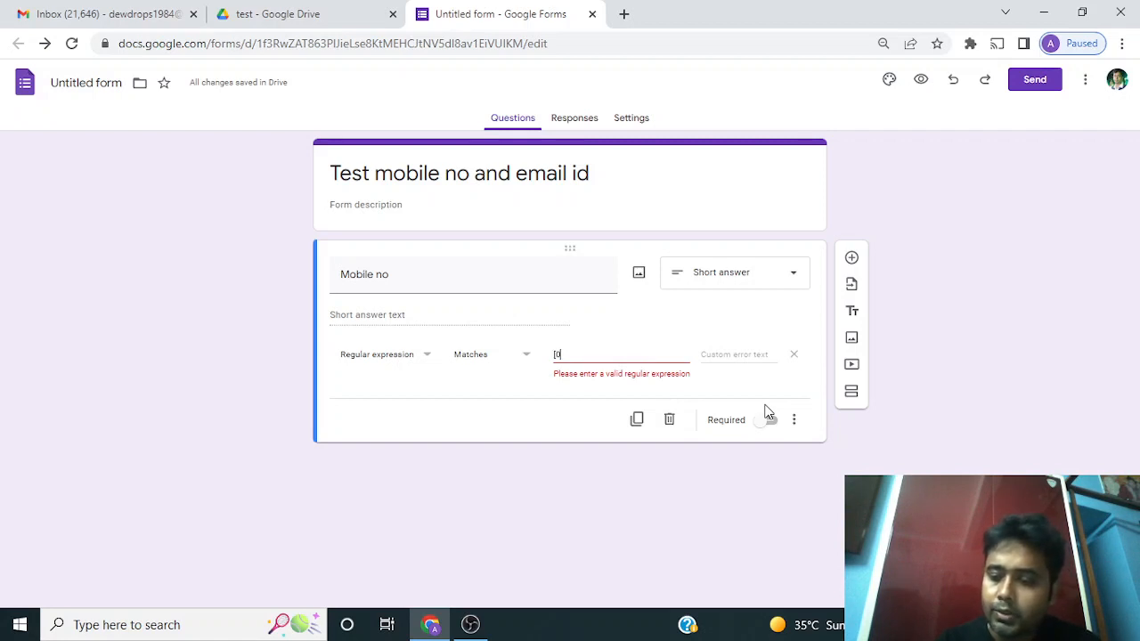
type("-9")
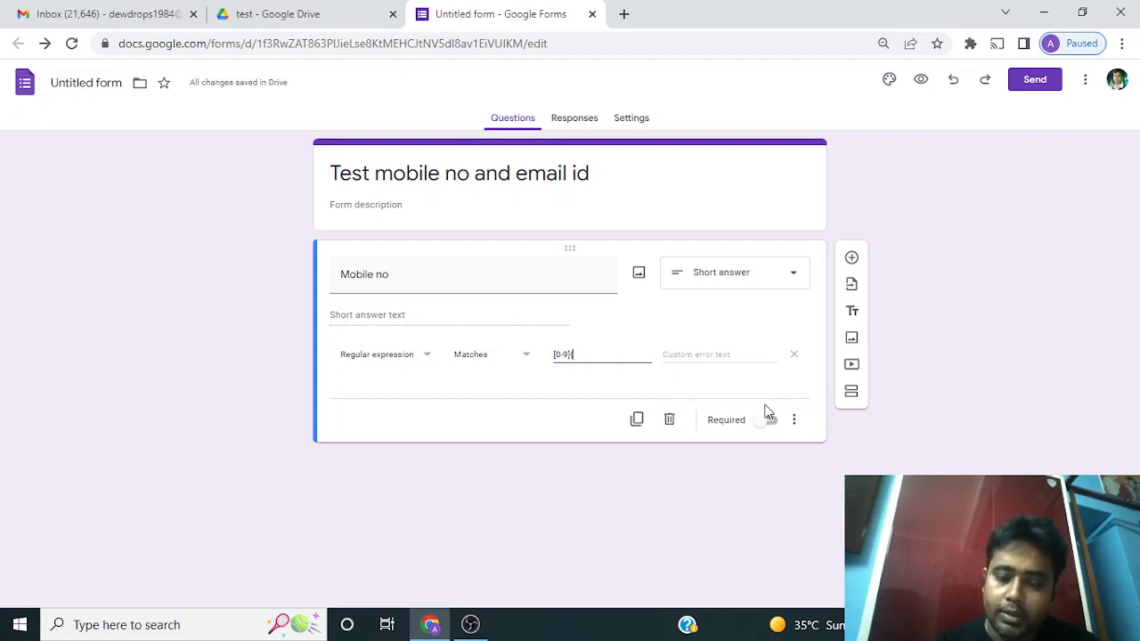
type("10")
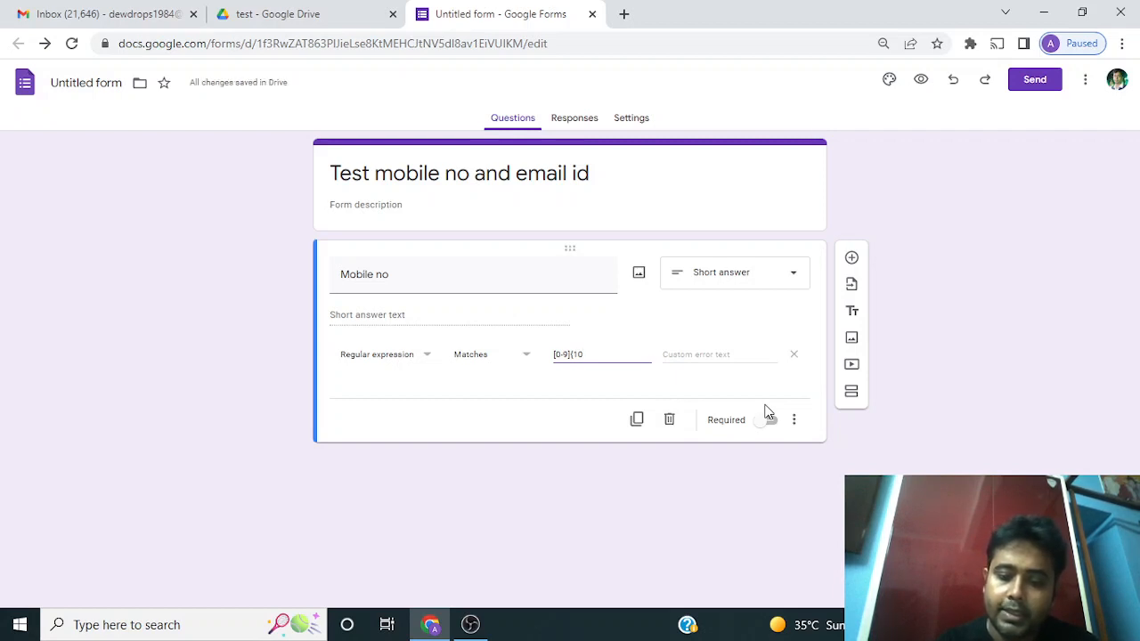
left_click(767, 411)
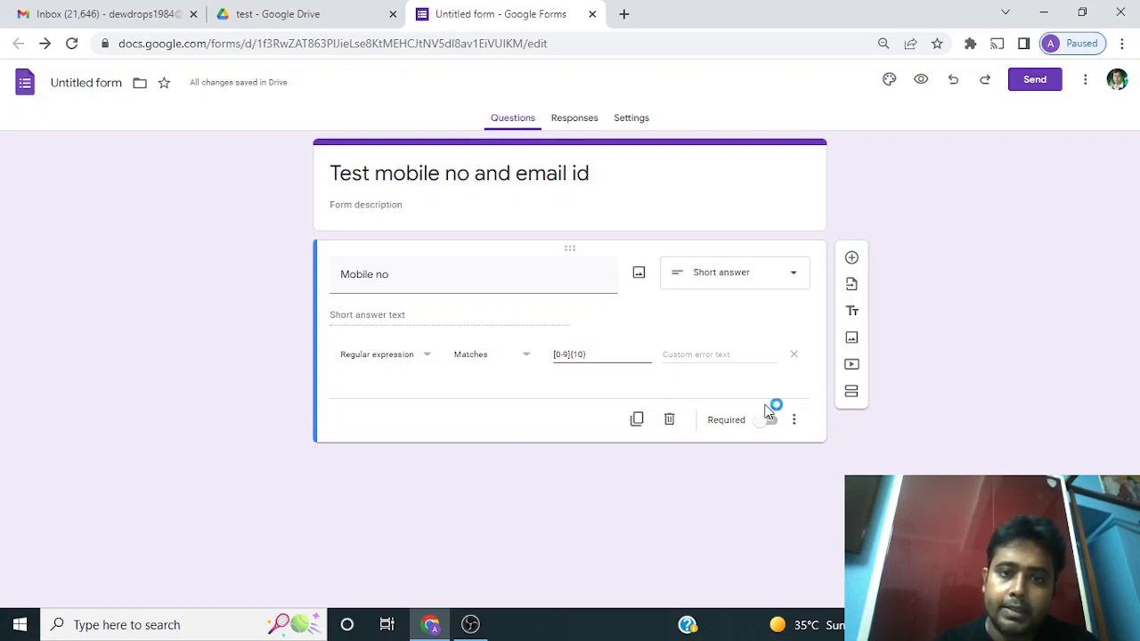
left_click(564, 361)
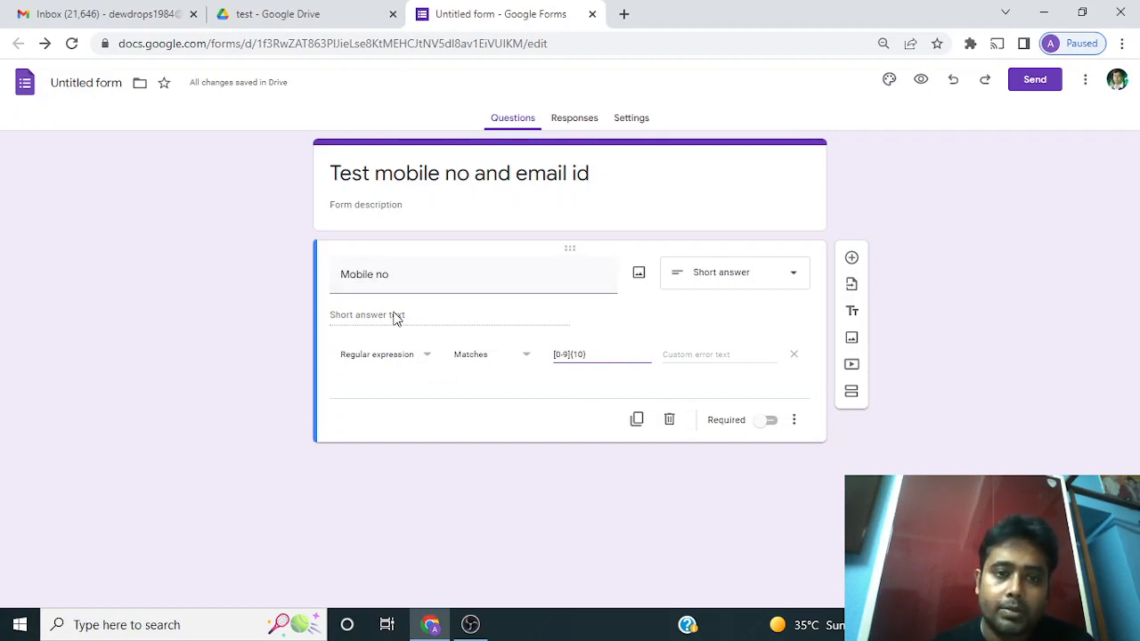
left_click(772, 421)
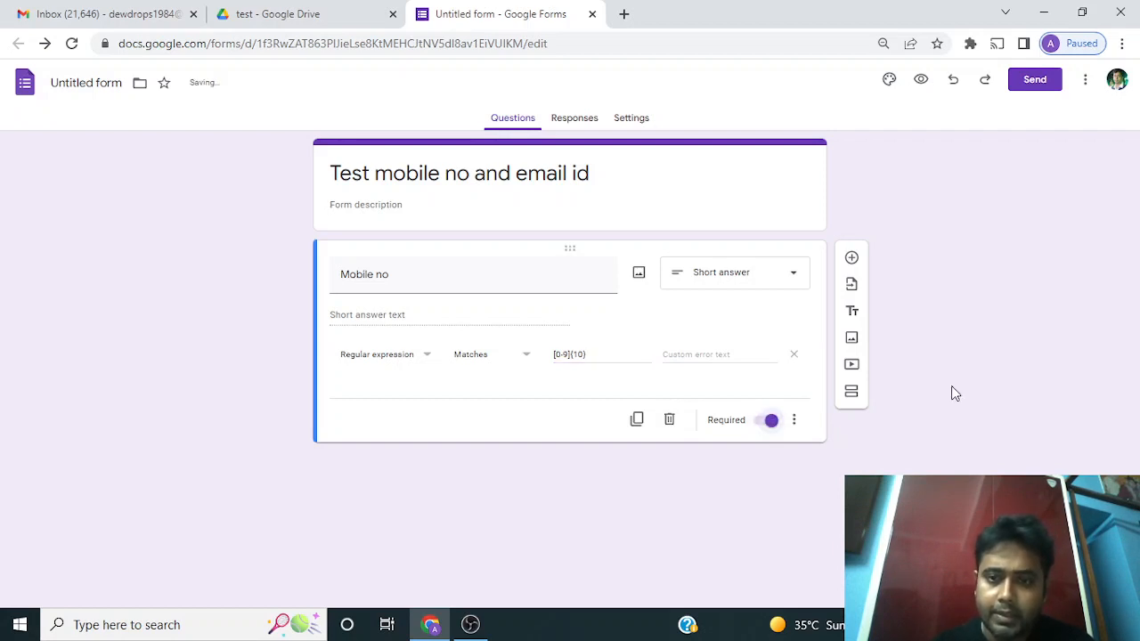
Add a new question titled "email id"
left_click(852, 257)
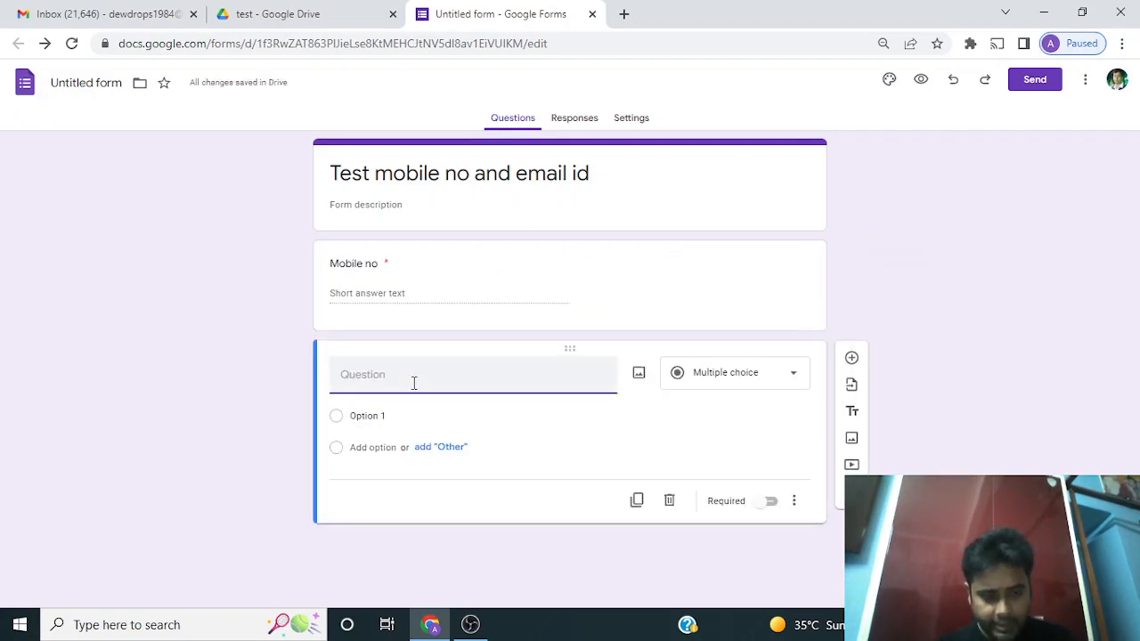
type("email")
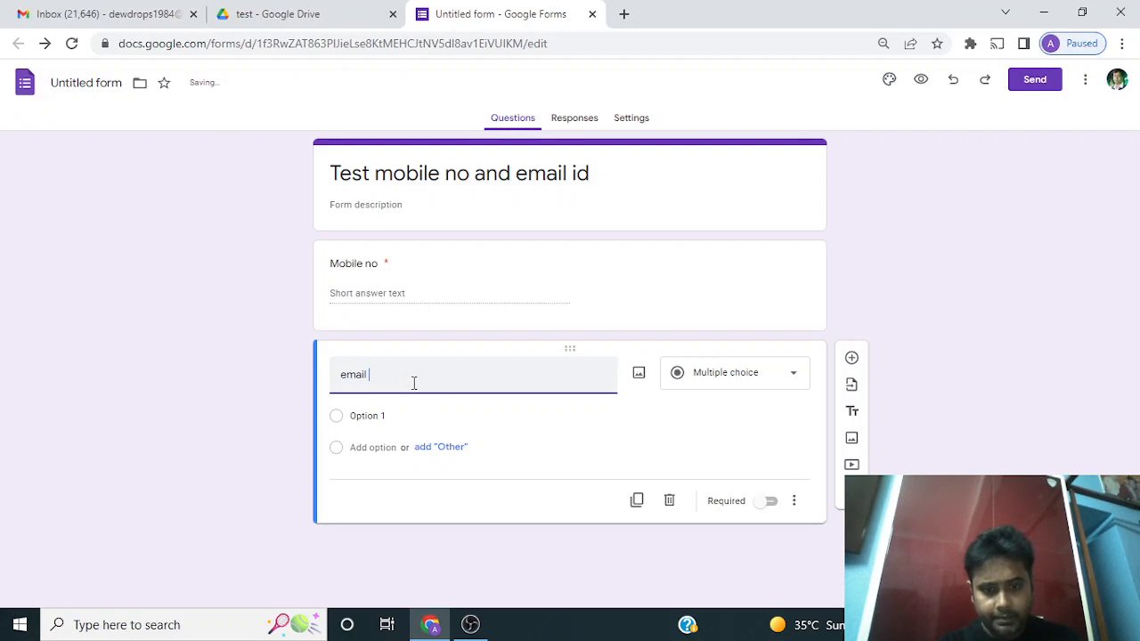
type(" id")
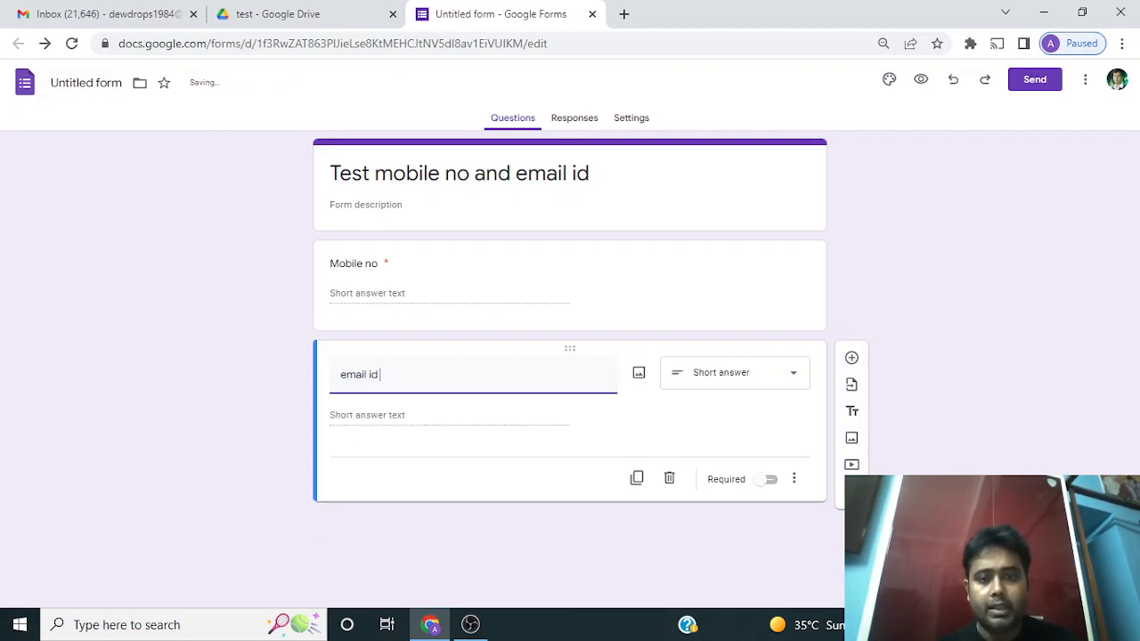
Add response validation to the email id question, choosing Text with the Email condition
left_click(793, 478)
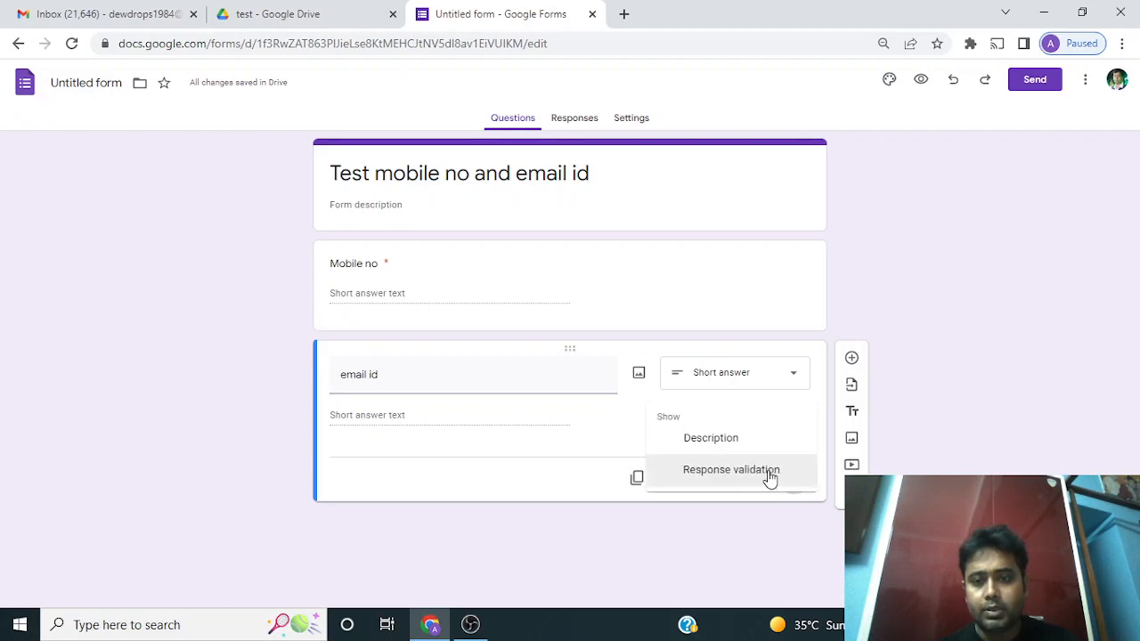
left_click(771, 478)
left_click(427, 457)
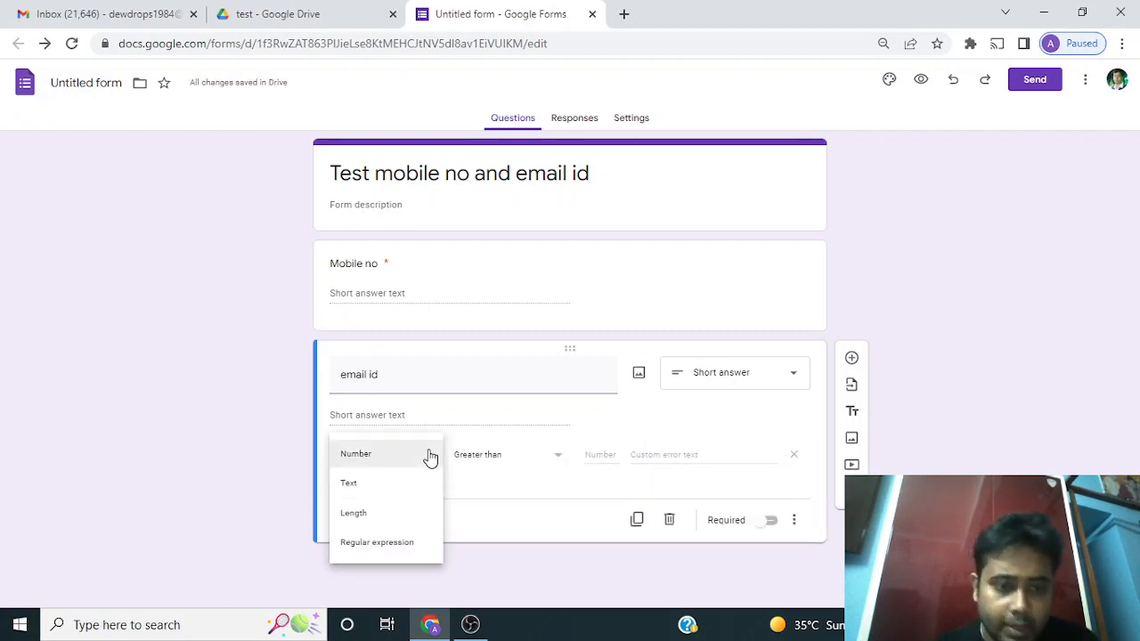
left_click(395, 540)
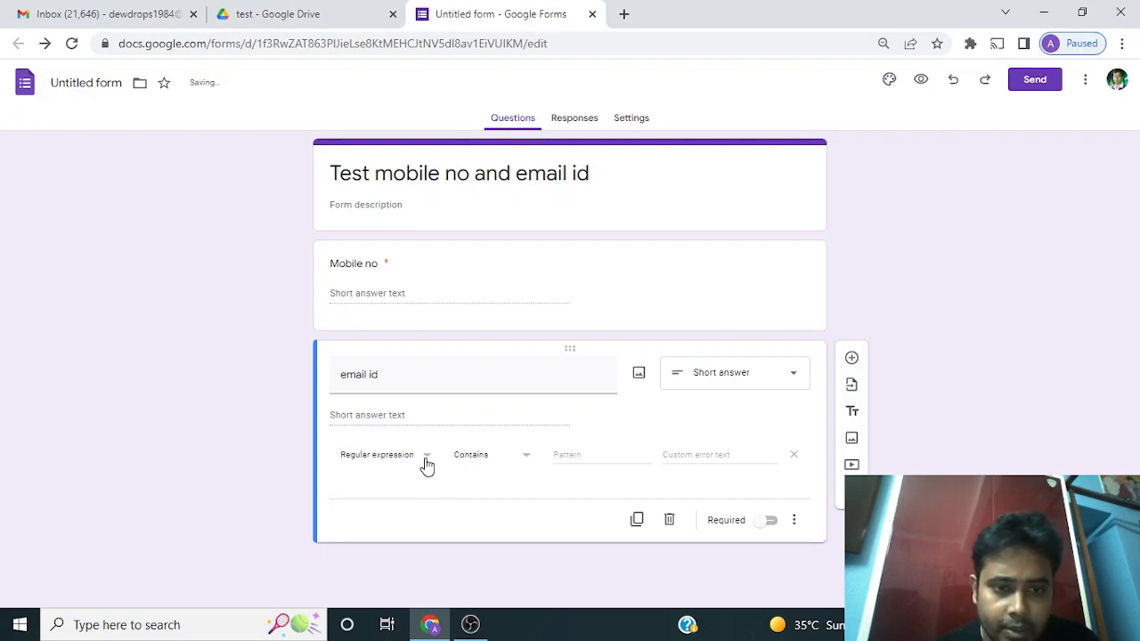
left_click(524, 455)
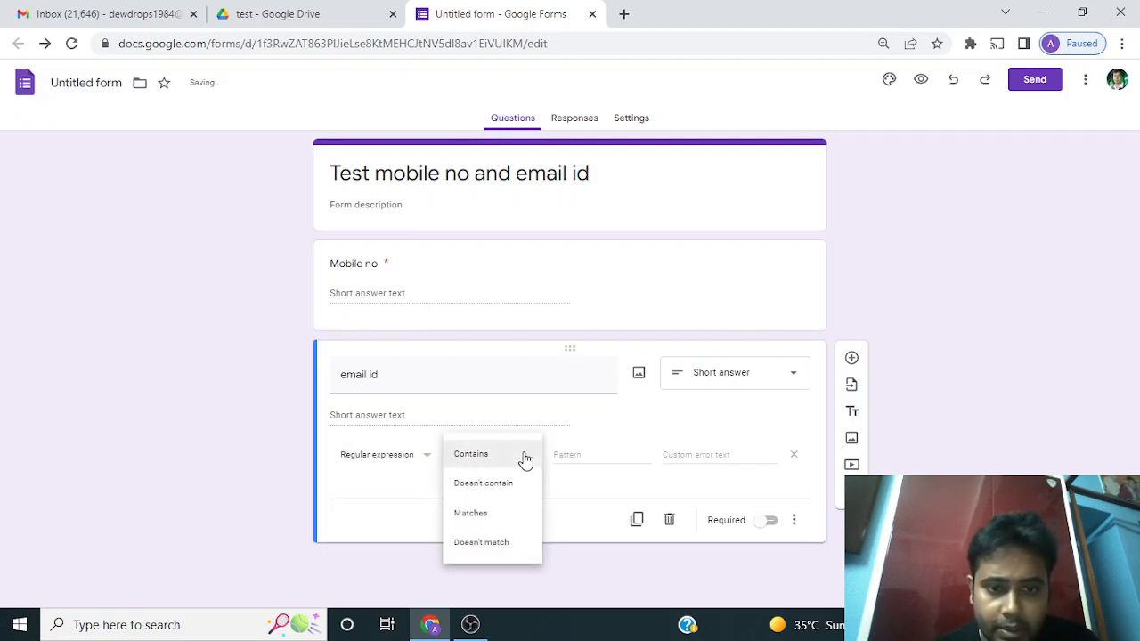
left_click(493, 514)
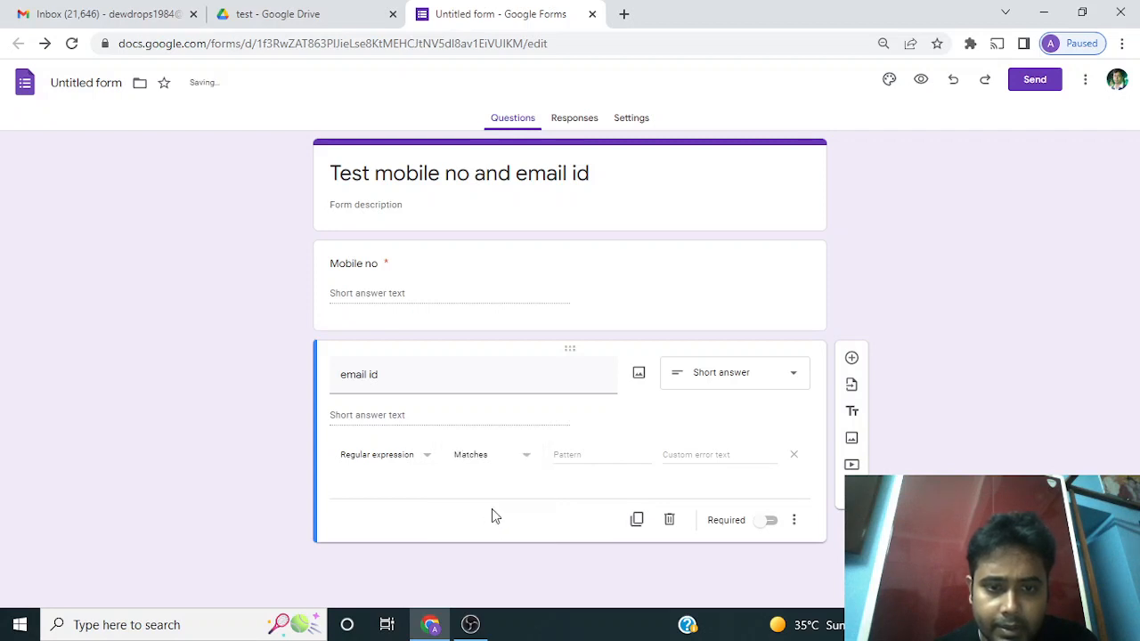
left_click(432, 458)
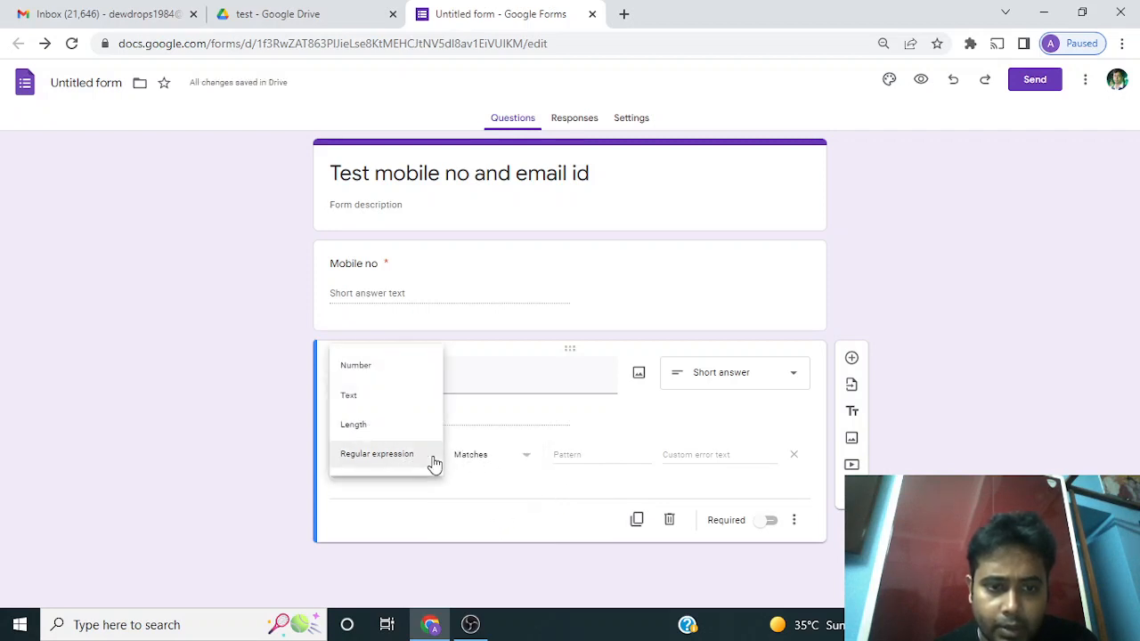
left_click(373, 397)
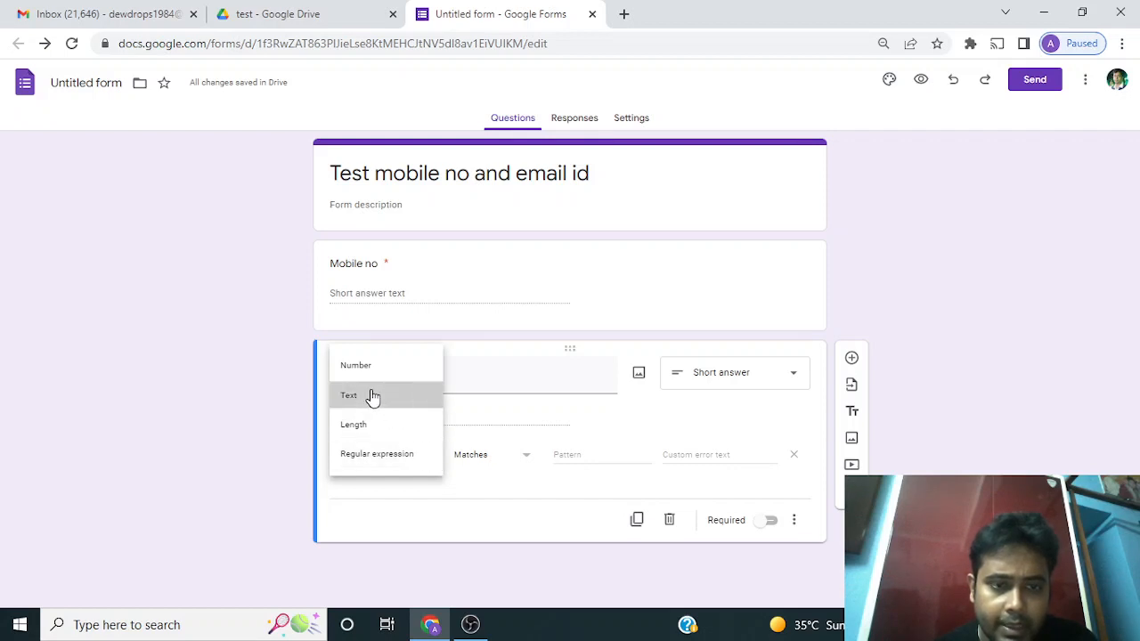
left_click(529, 459)
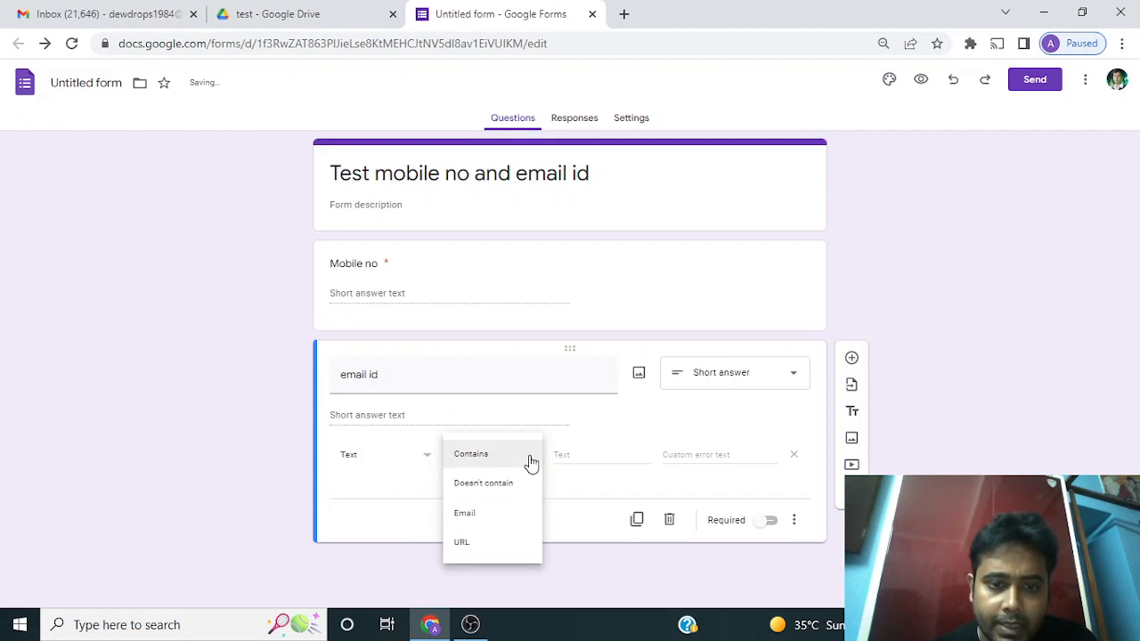
left_click(471, 518)
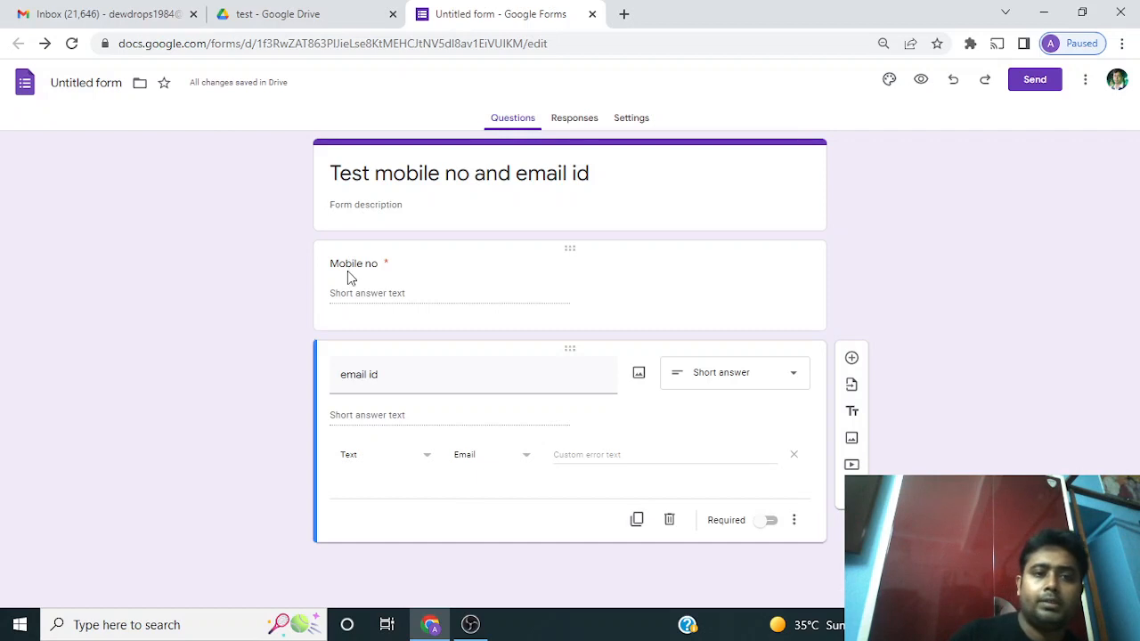
Make the email id question required
left_click(433, 293)
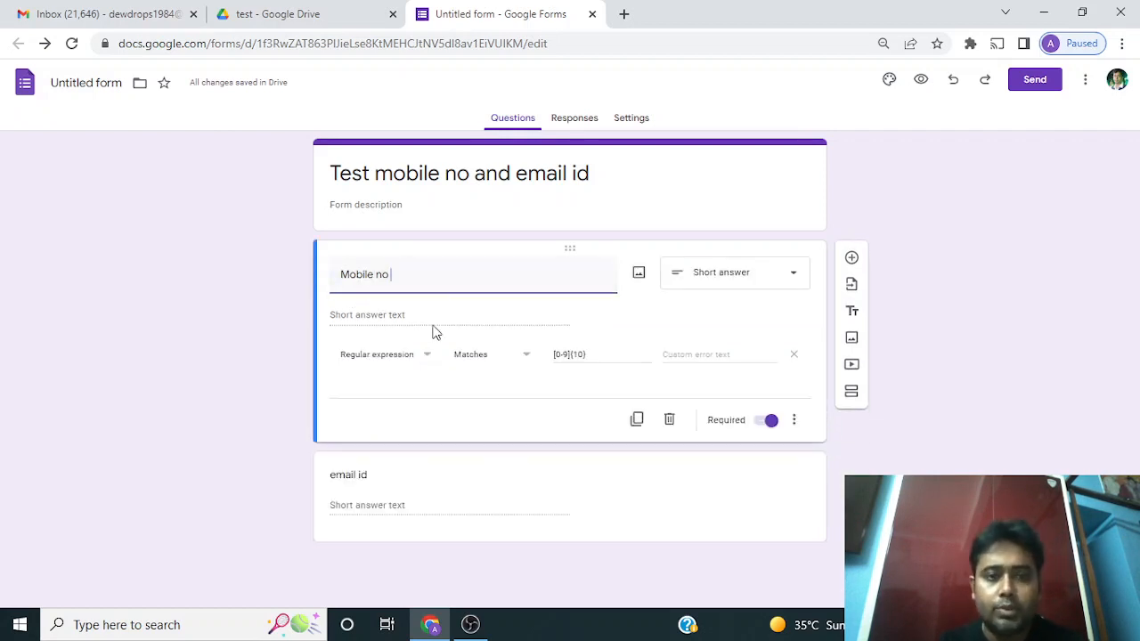
left_click(379, 506)
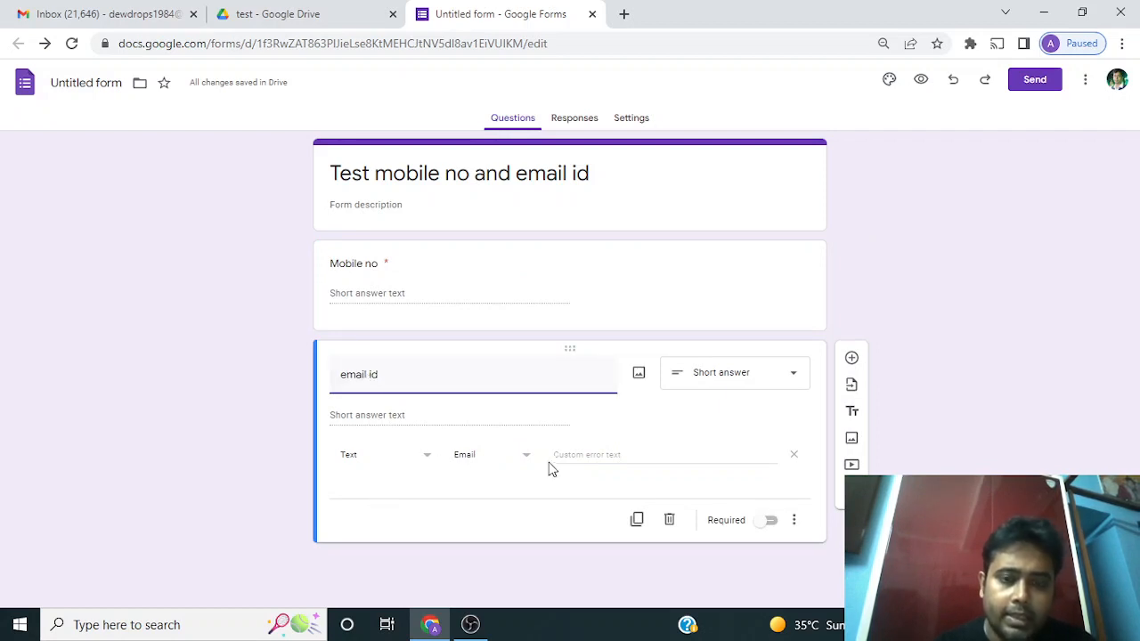
left_click(770, 522)
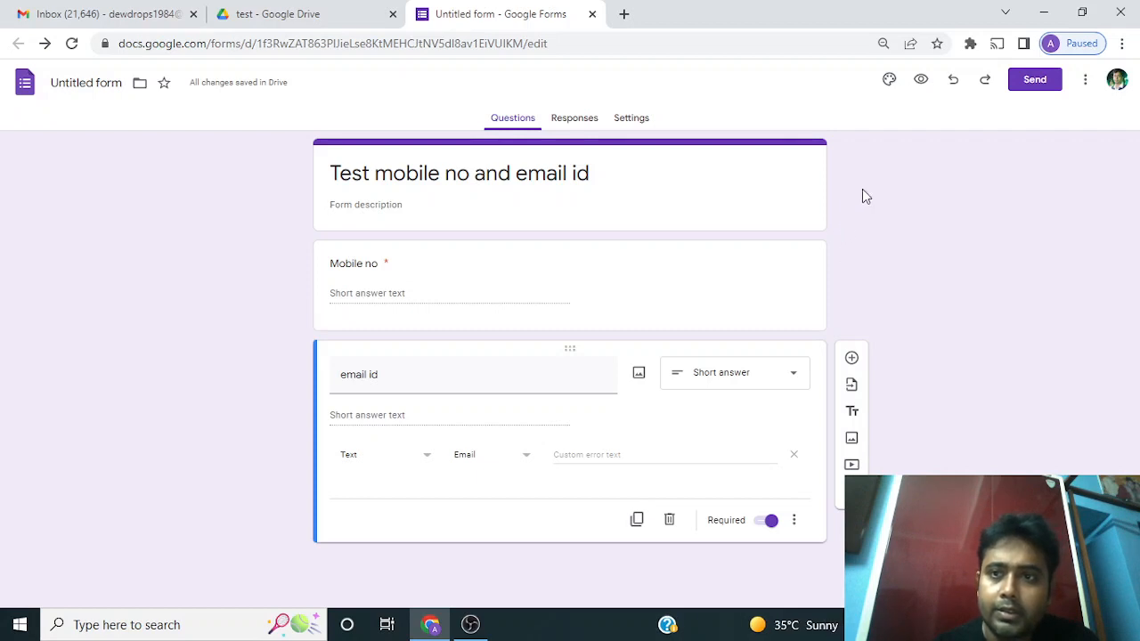
left_click(923, 82)
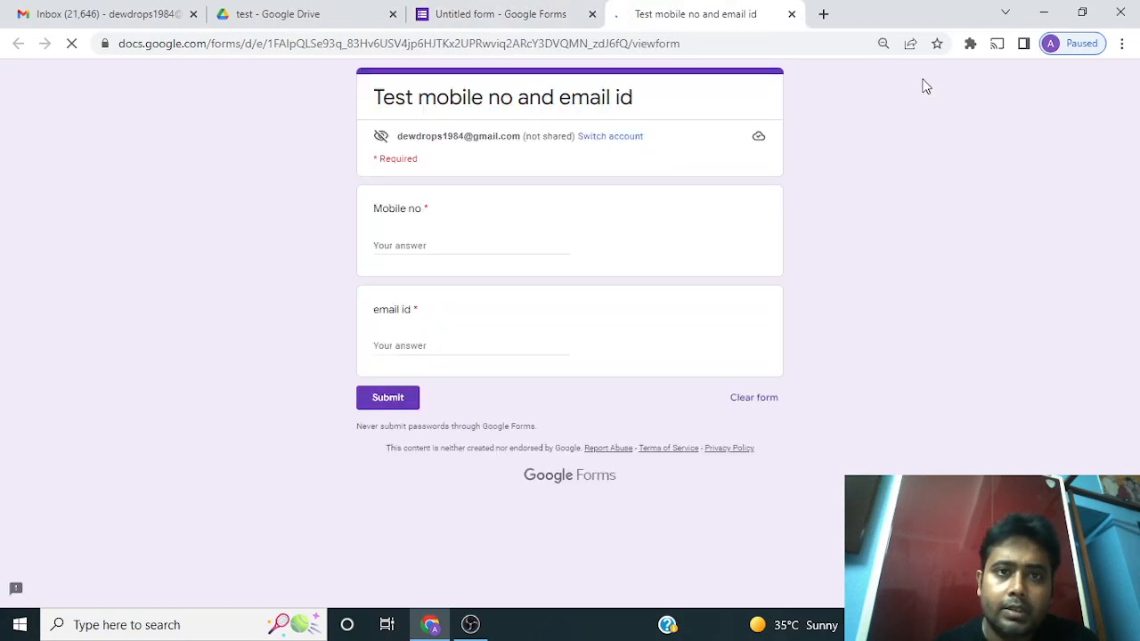
left_click(426, 244)
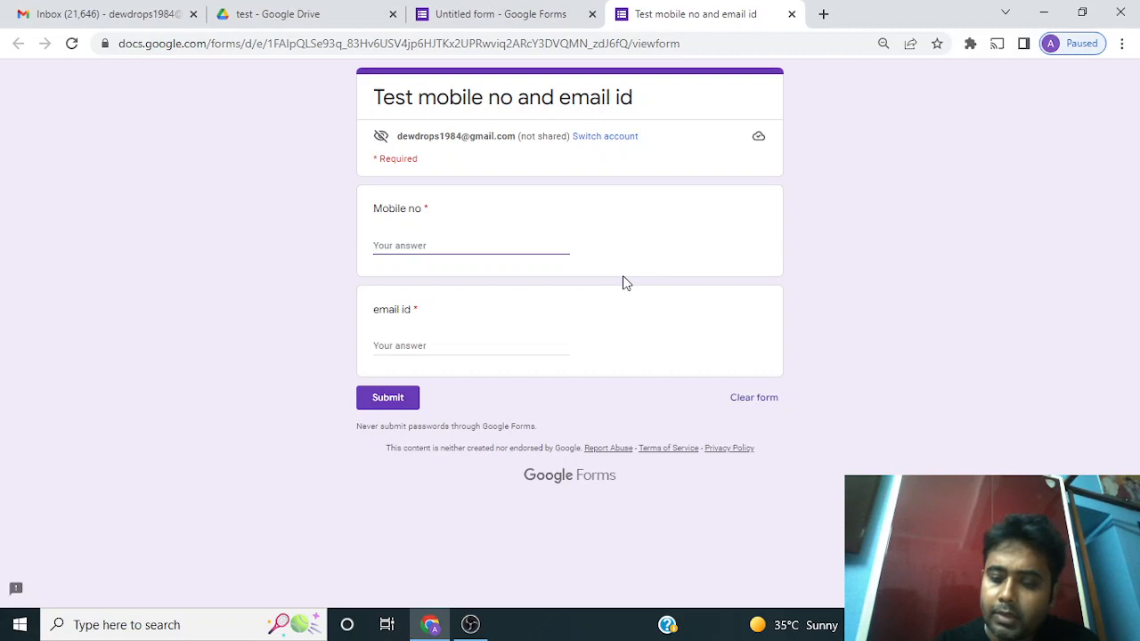
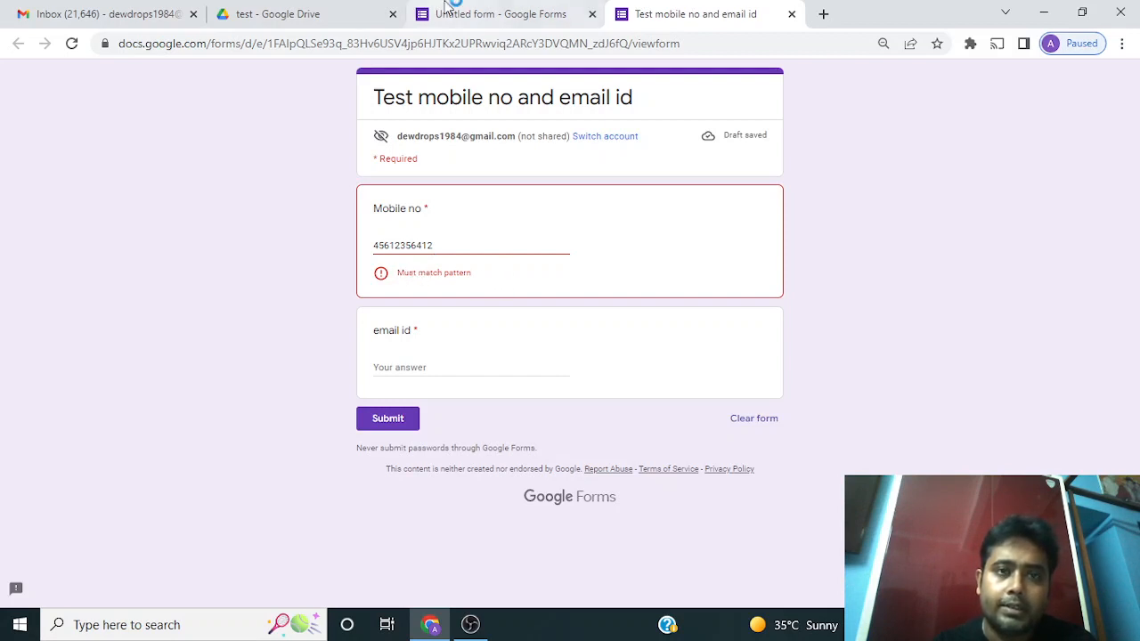
Back in the editor, set the Mobile no validation's custom error text to "put 10 digits only"
left_click(497, 18)
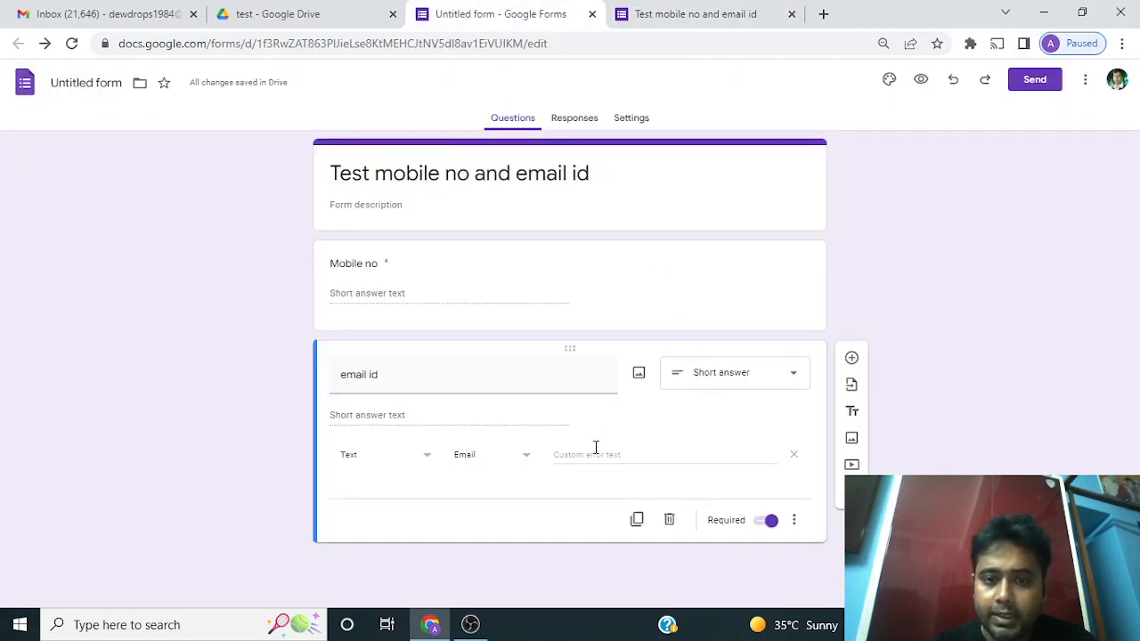
left_click(636, 455)
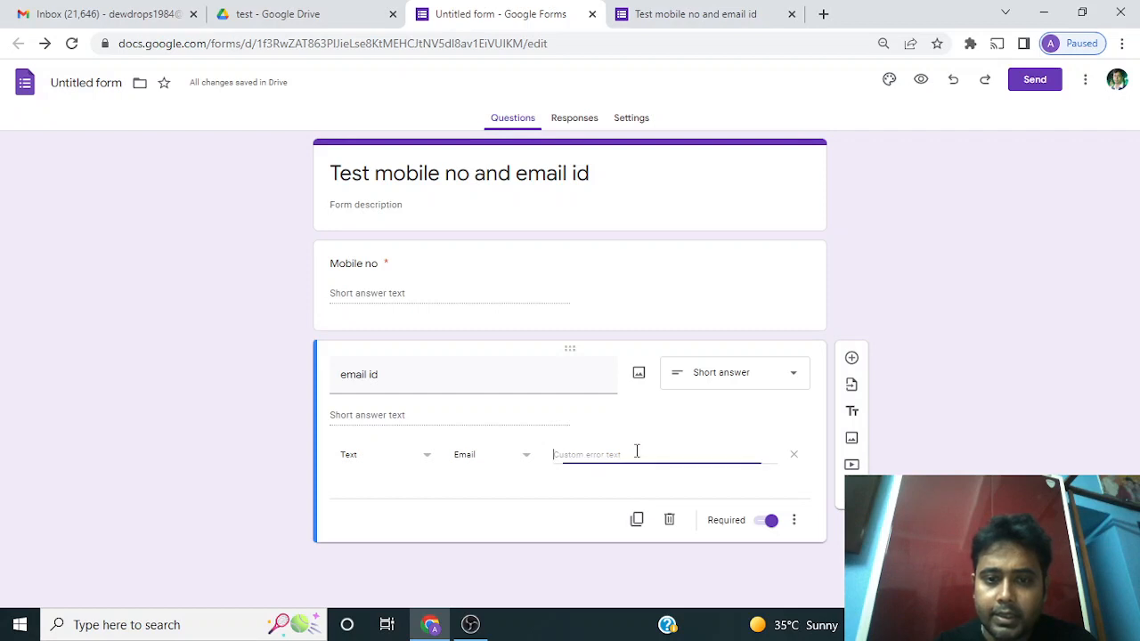
left_click(588, 283)
left_click(716, 353)
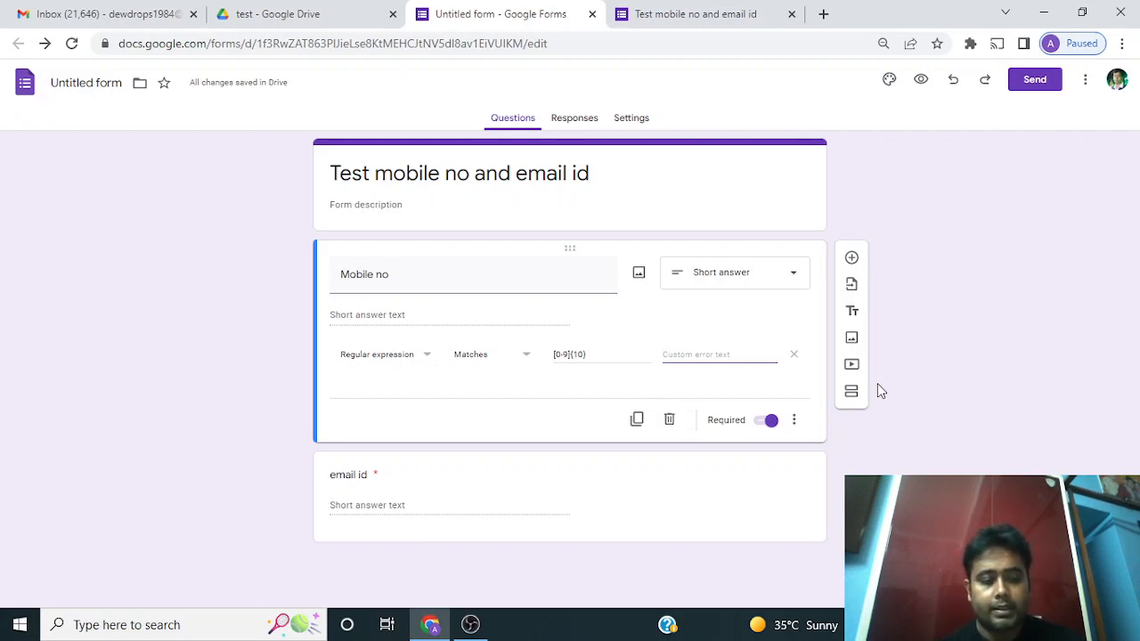
type("p")
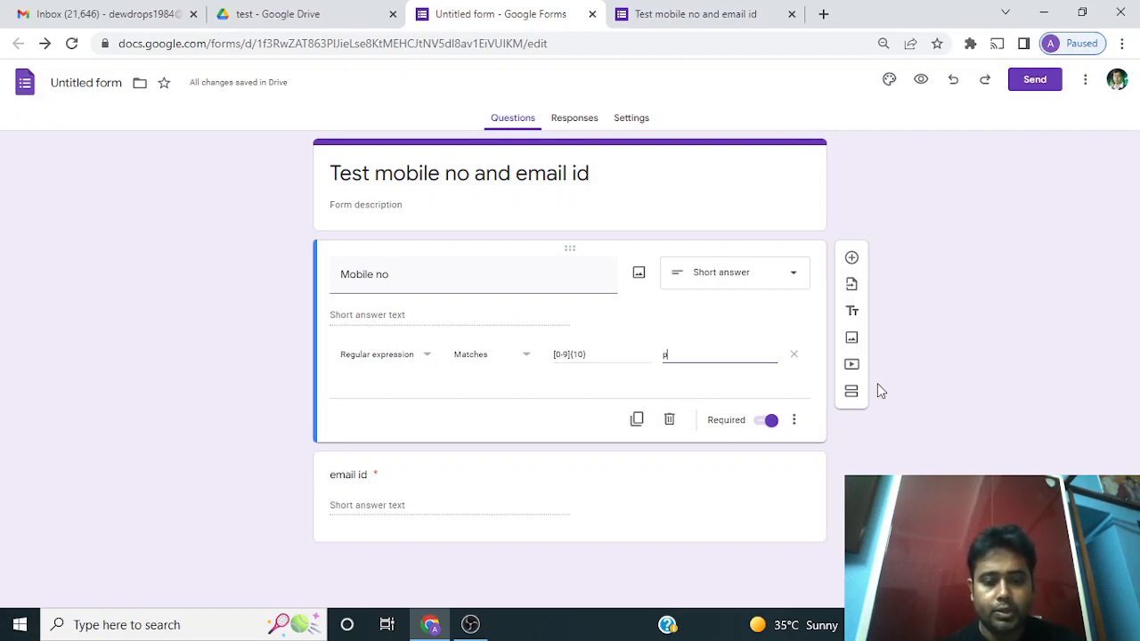
type("urt")
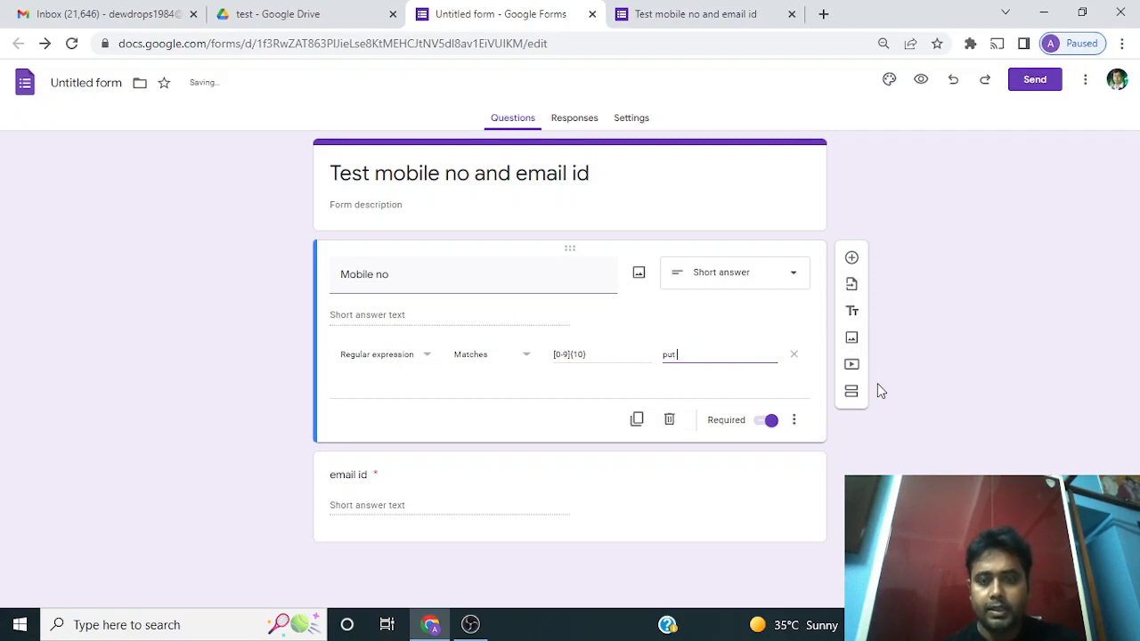
type(" 10 digits")
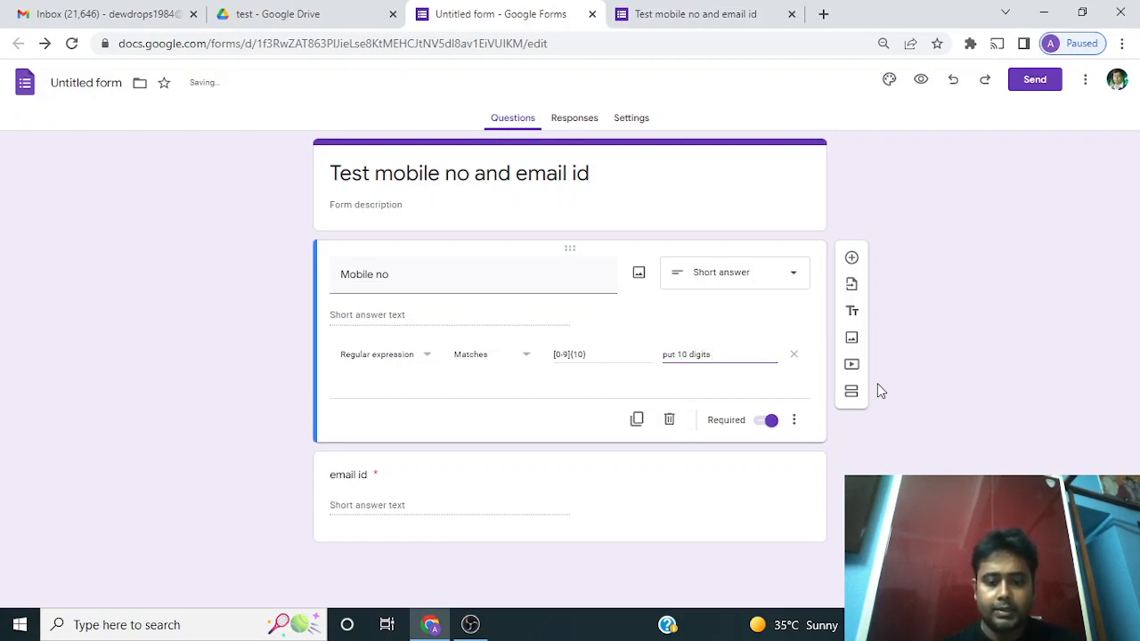
type(" only")
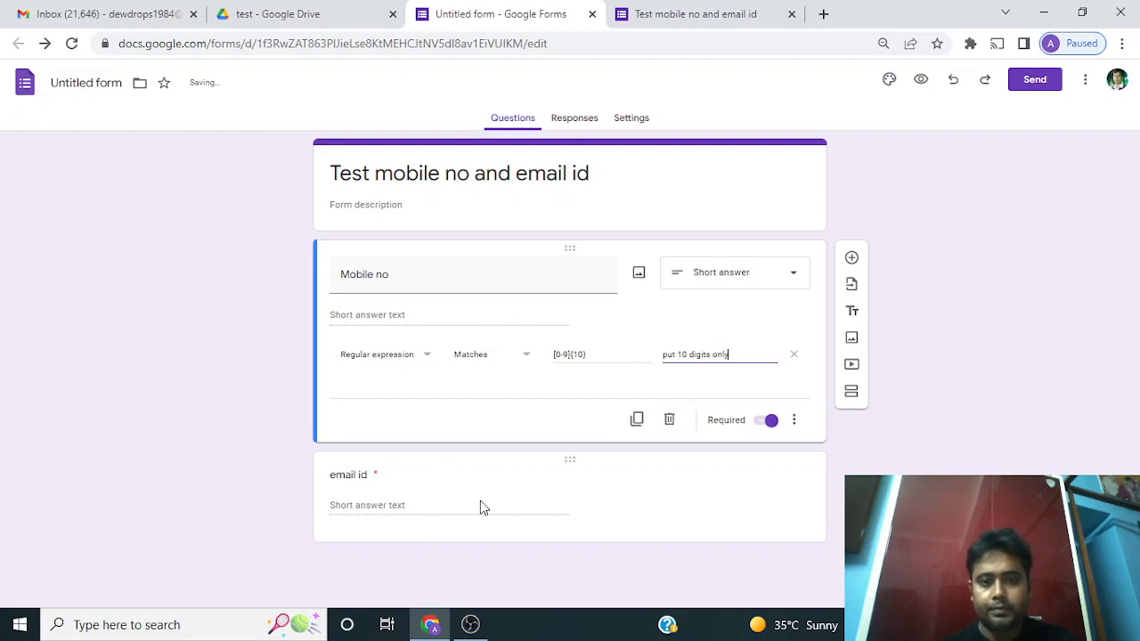
Set the email id validation's custom error text to "put correct email id"
left_click(481, 507)
left_click(670, 455)
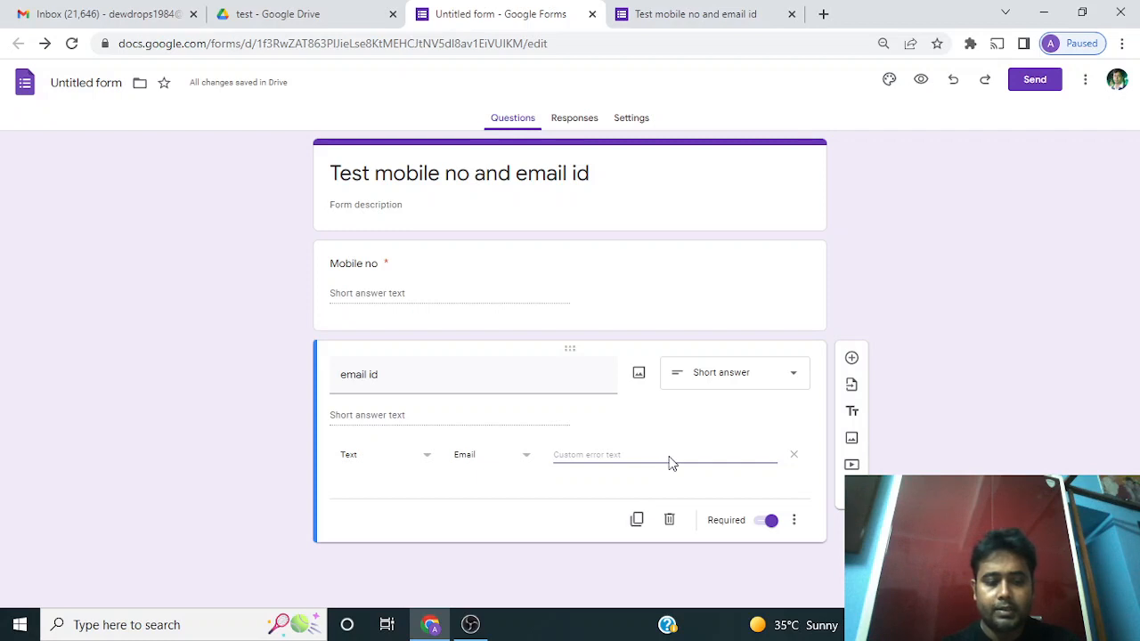
type("put cor")
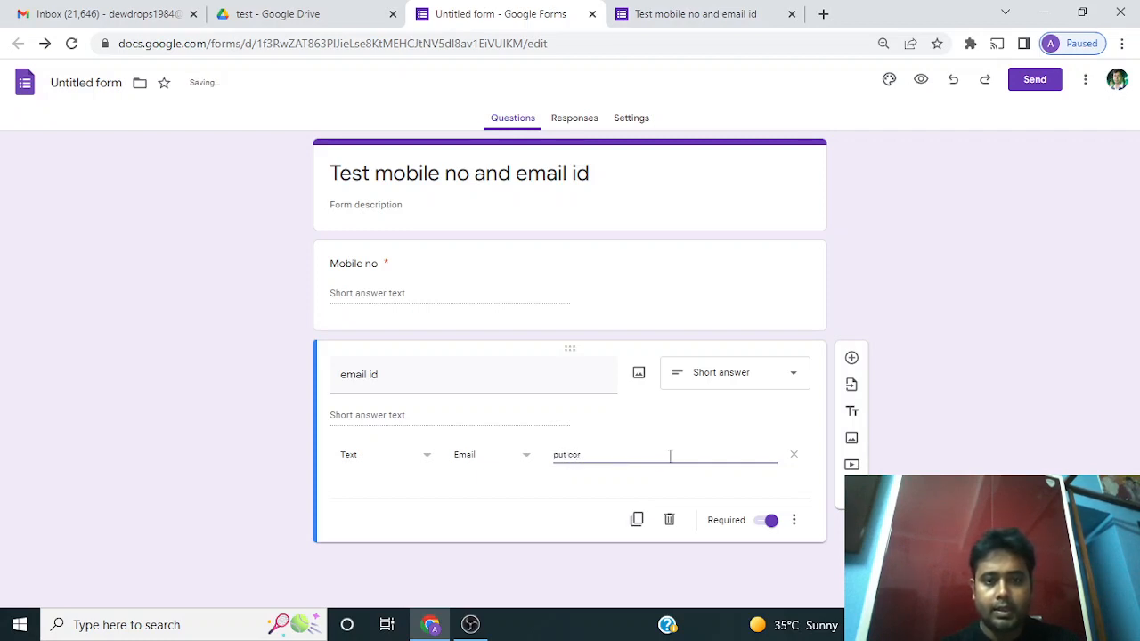
type("rerect")
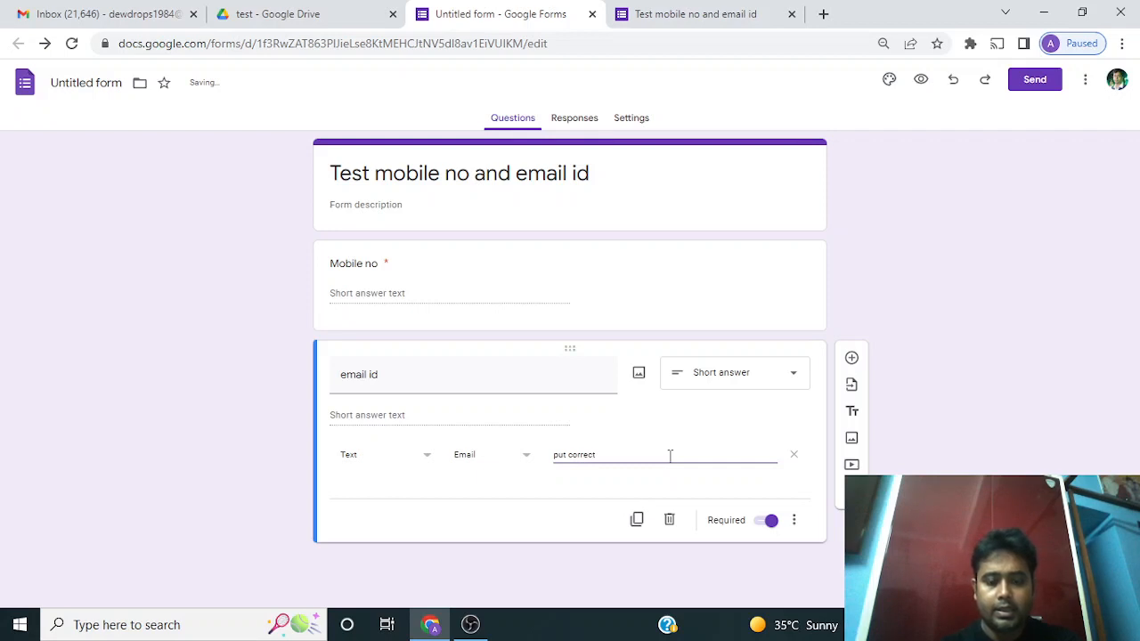
type(" email id")
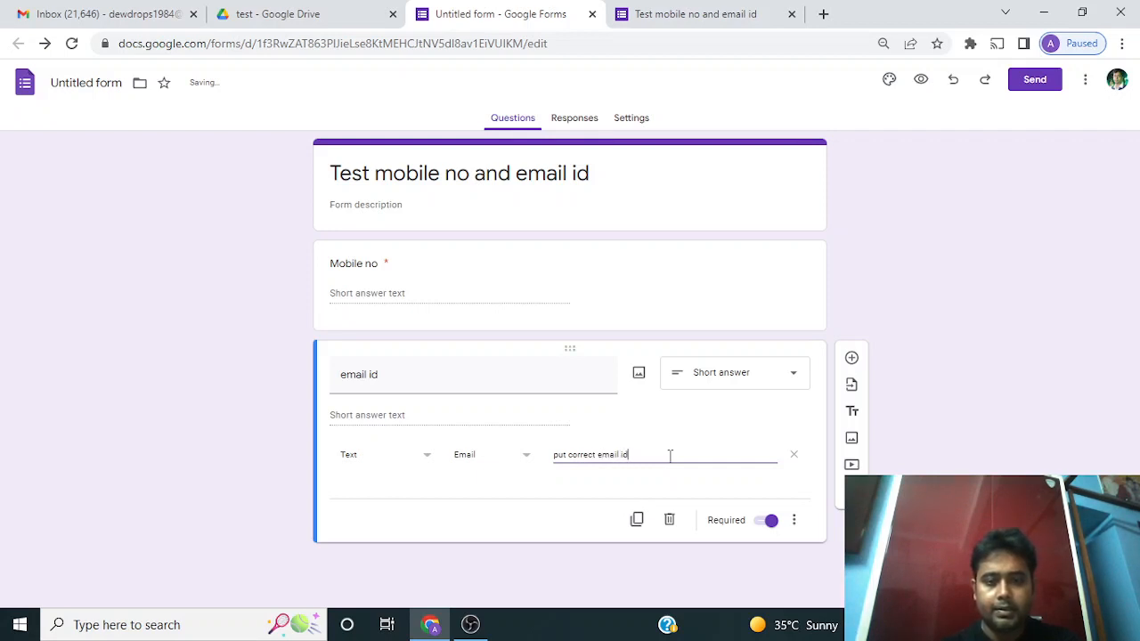
Switch to the preview tab, reload the form, and select the Mobile no answer field
left_click(1056, 247)
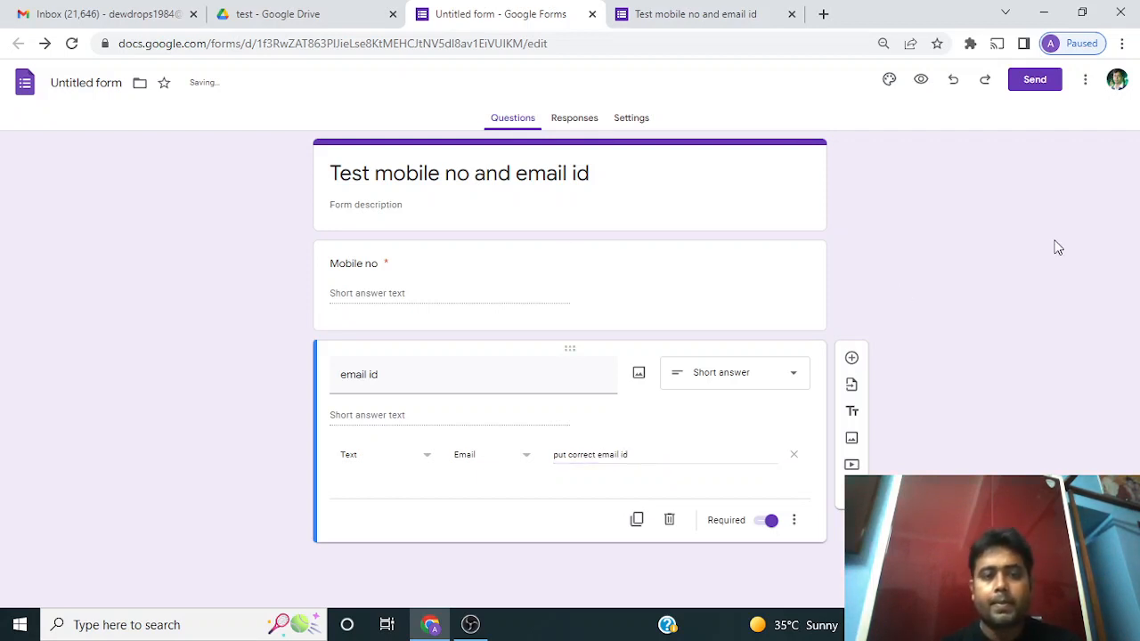
left_click(695, 18)
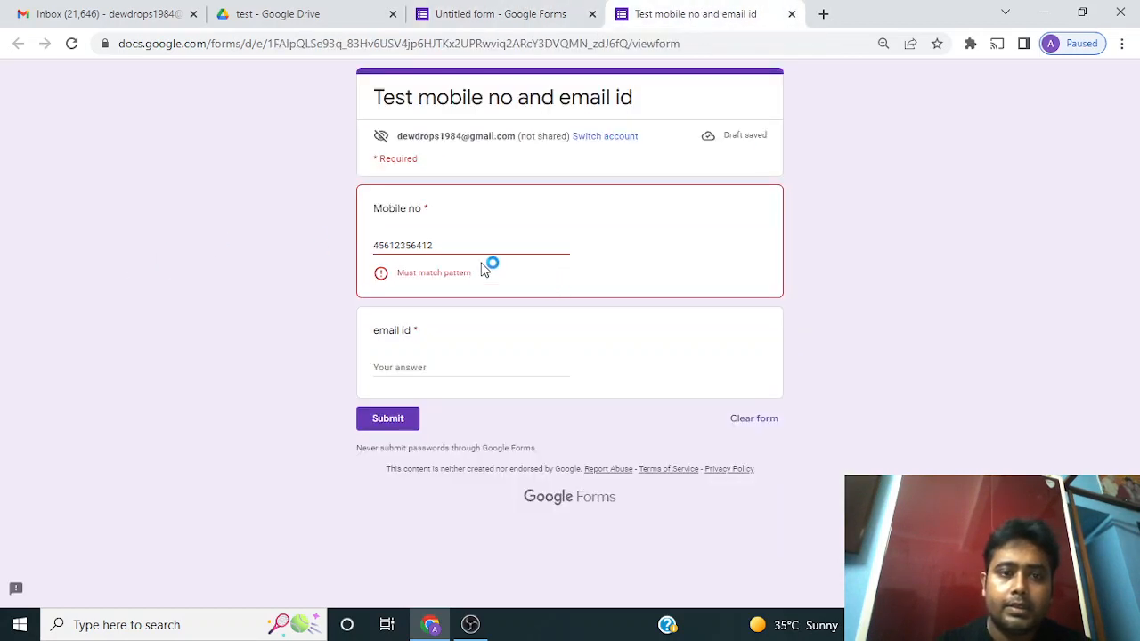
left_click(687, 43)
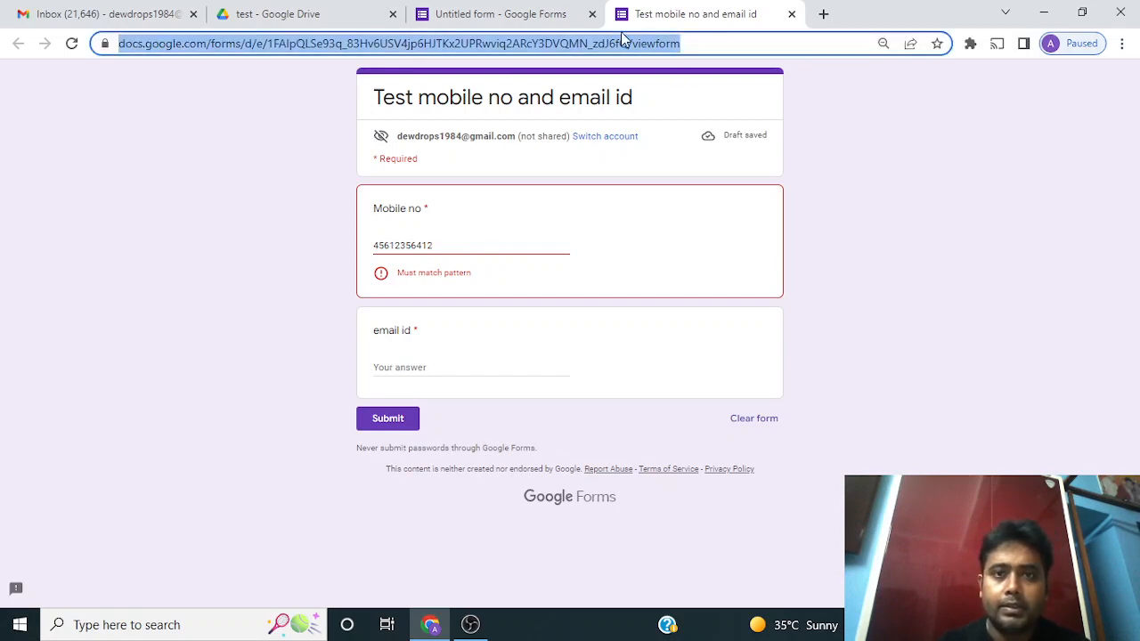
key("Return")
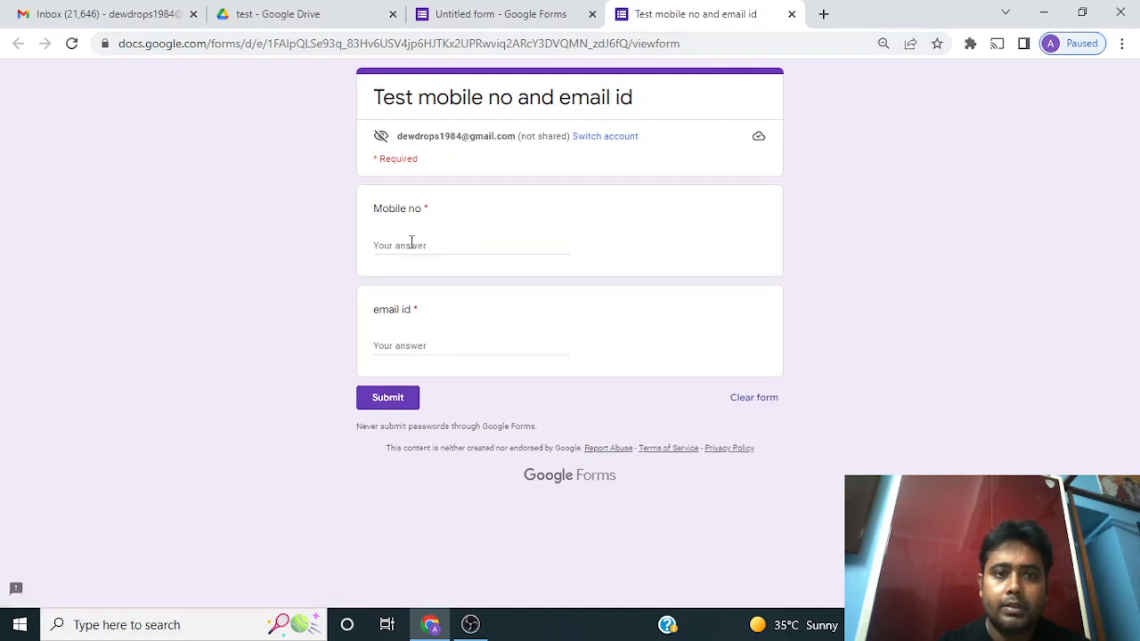
left_click(411, 245)
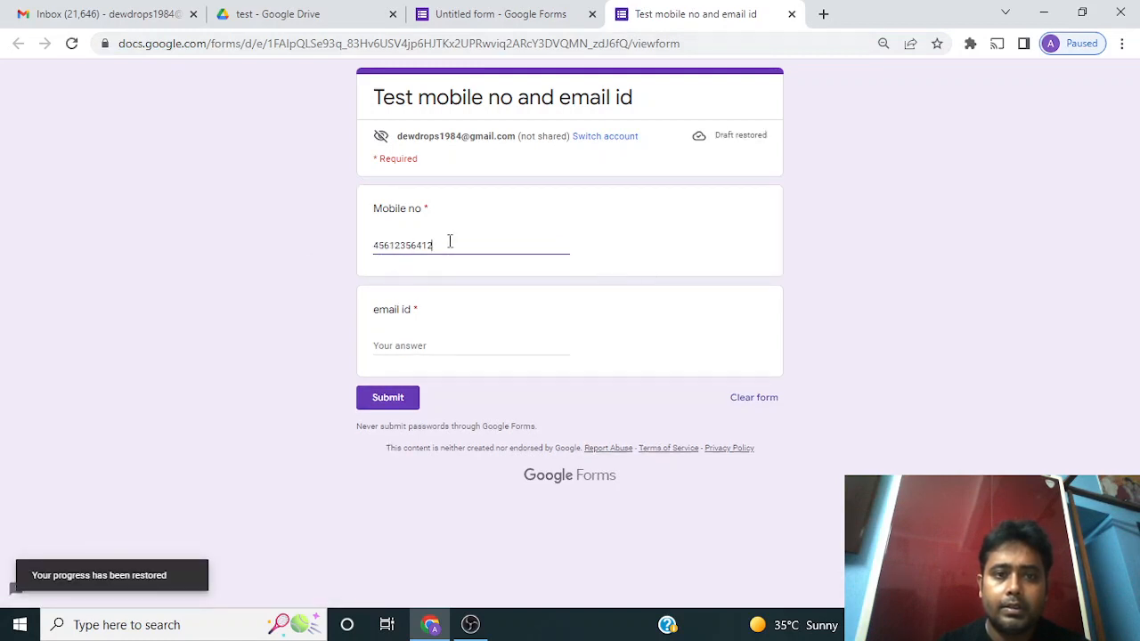
left_click_drag(450, 241, 204, 260)
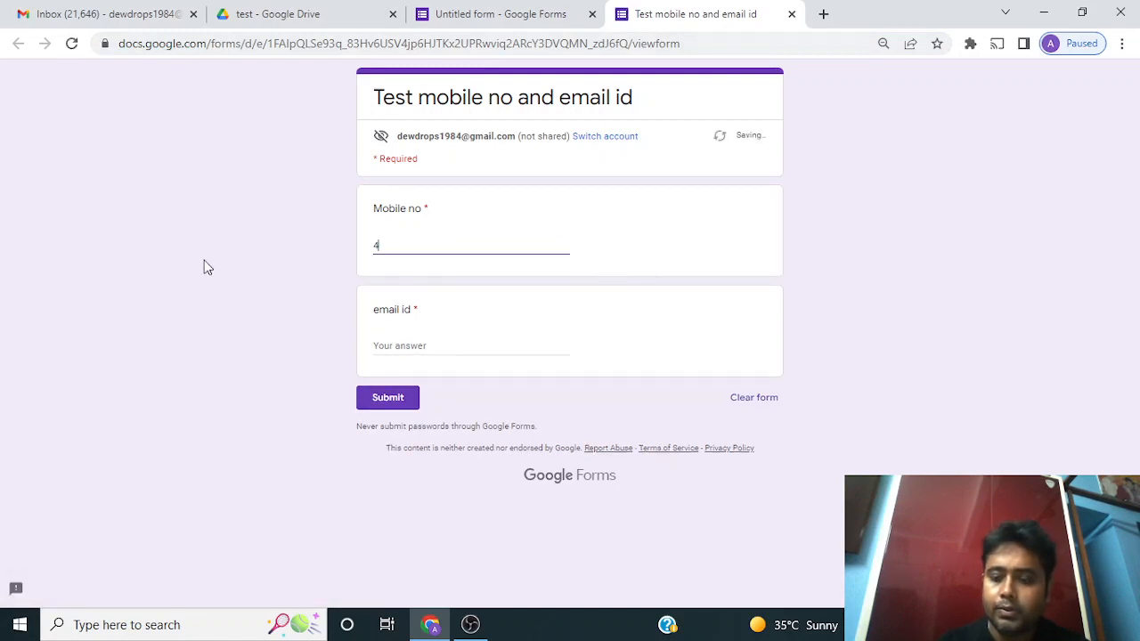
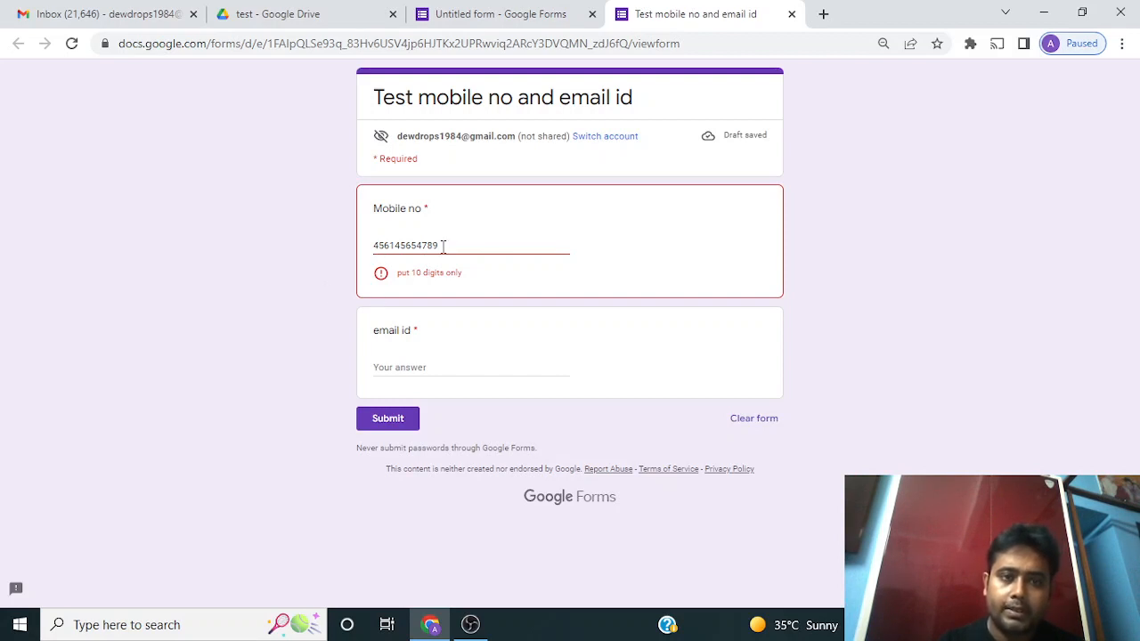
double_click(370, 250)
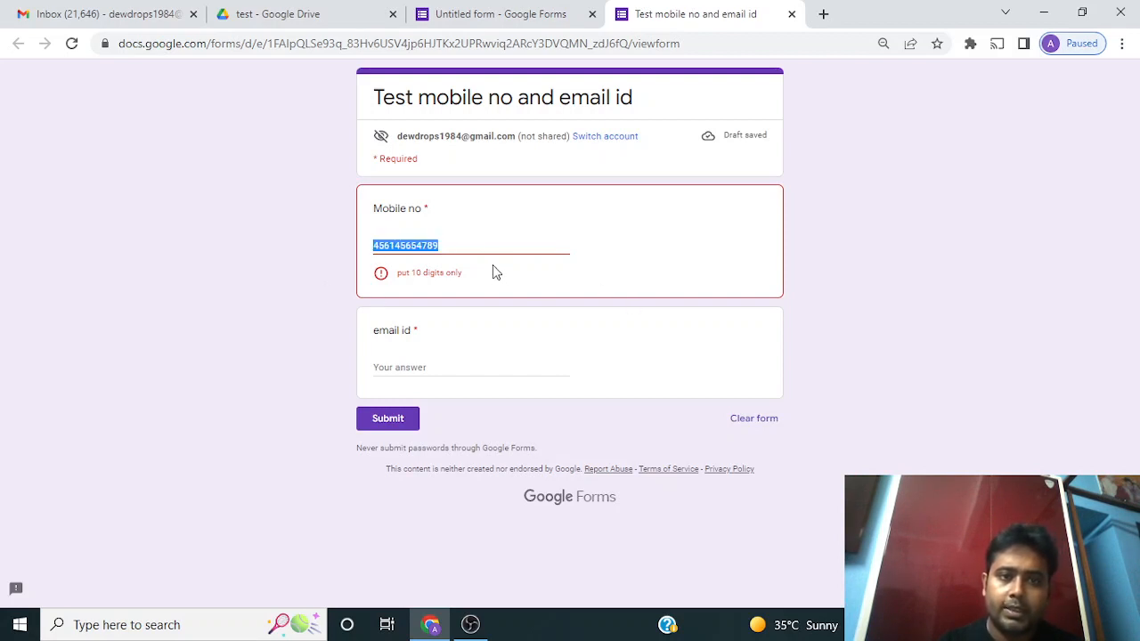
left_click(485, 240)
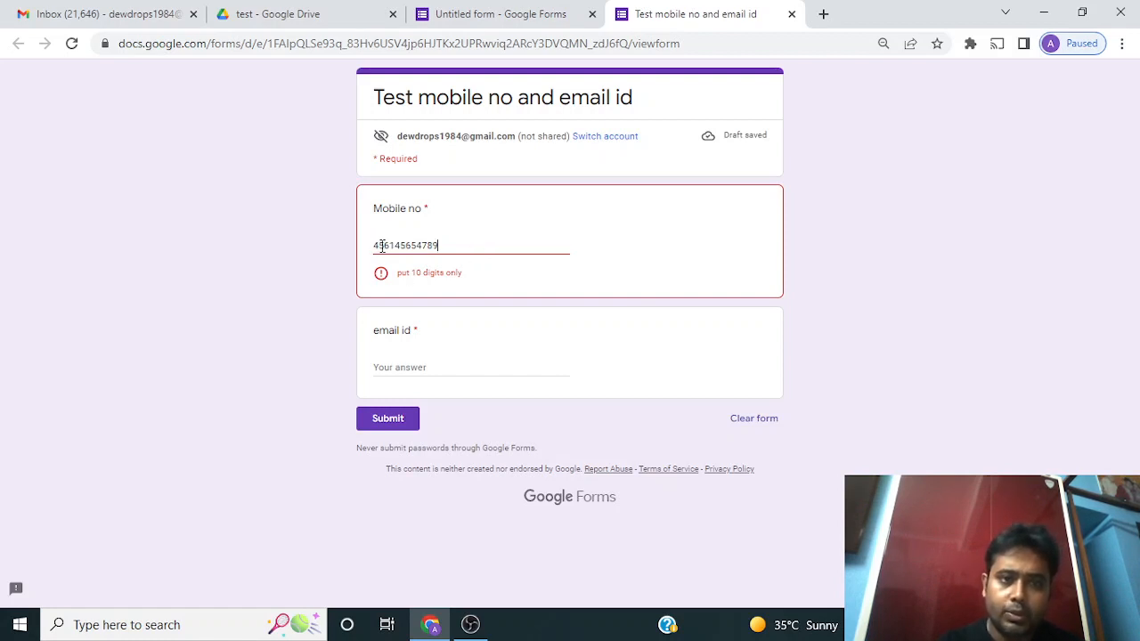
left_click(440, 244)
key("BackSpace")
key("BackSpace")
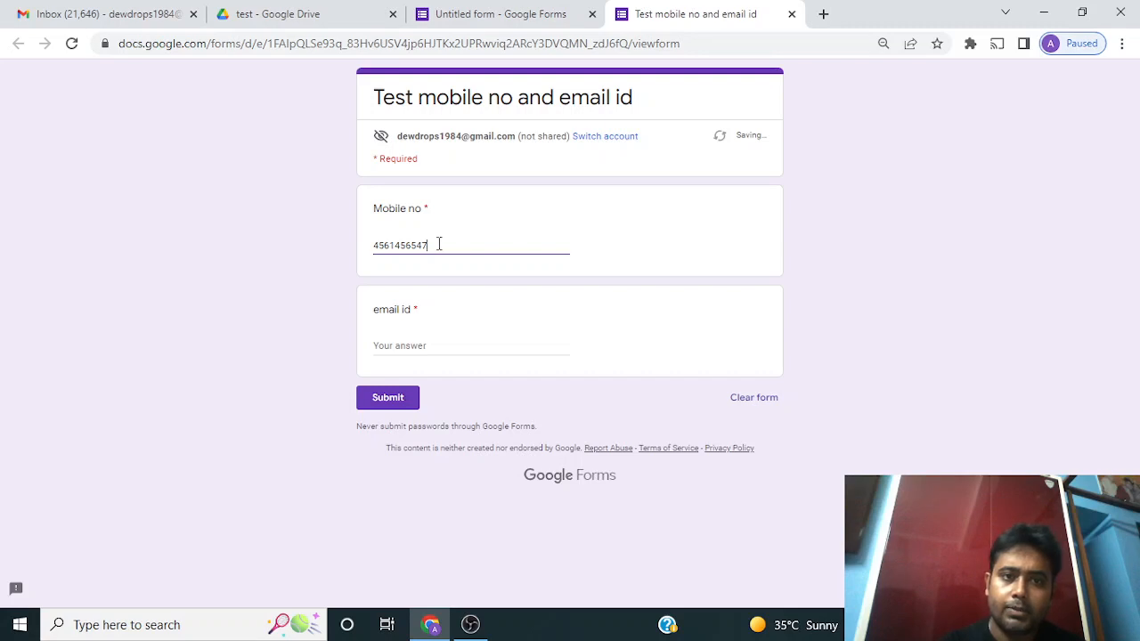
left_click(668, 268)
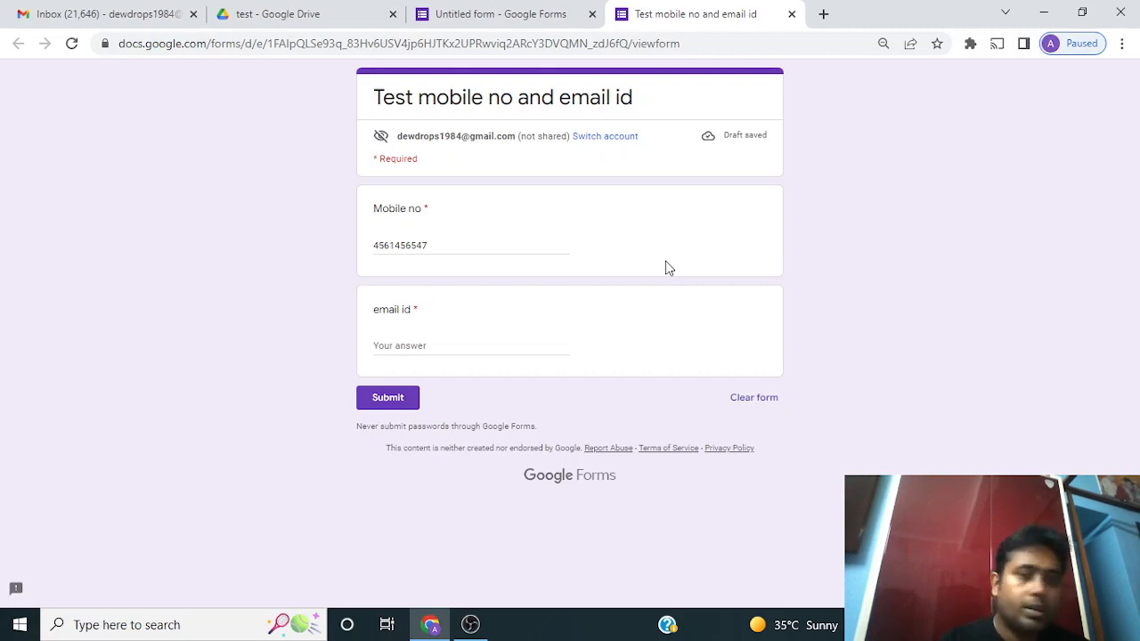
Enter test.gmail.com as the email id test answer
left_click(439, 348)
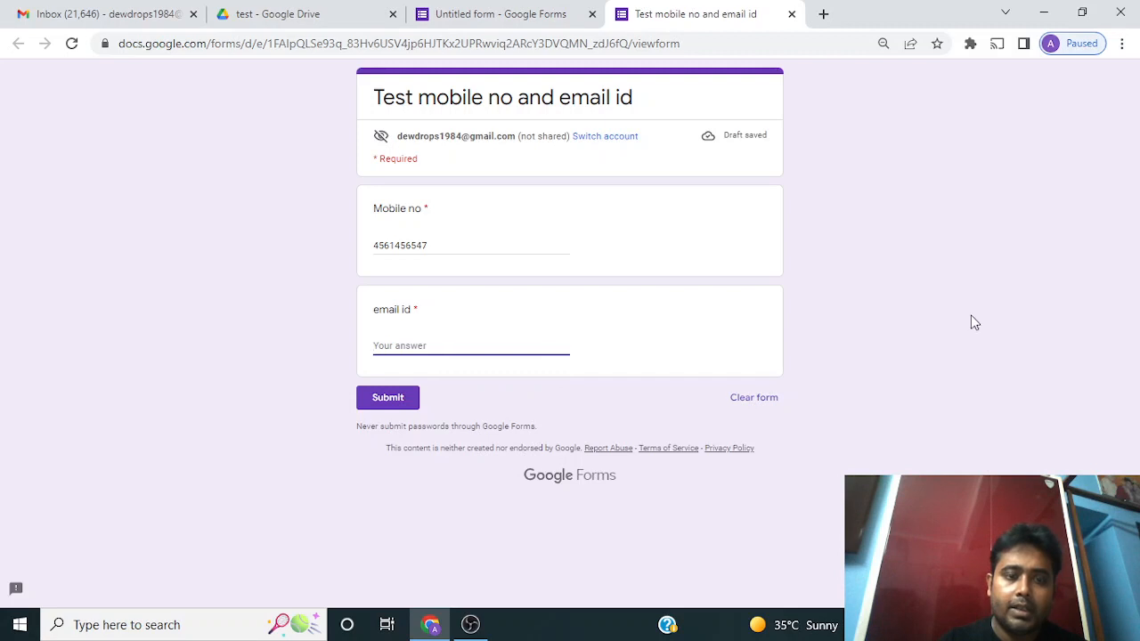
type("test")
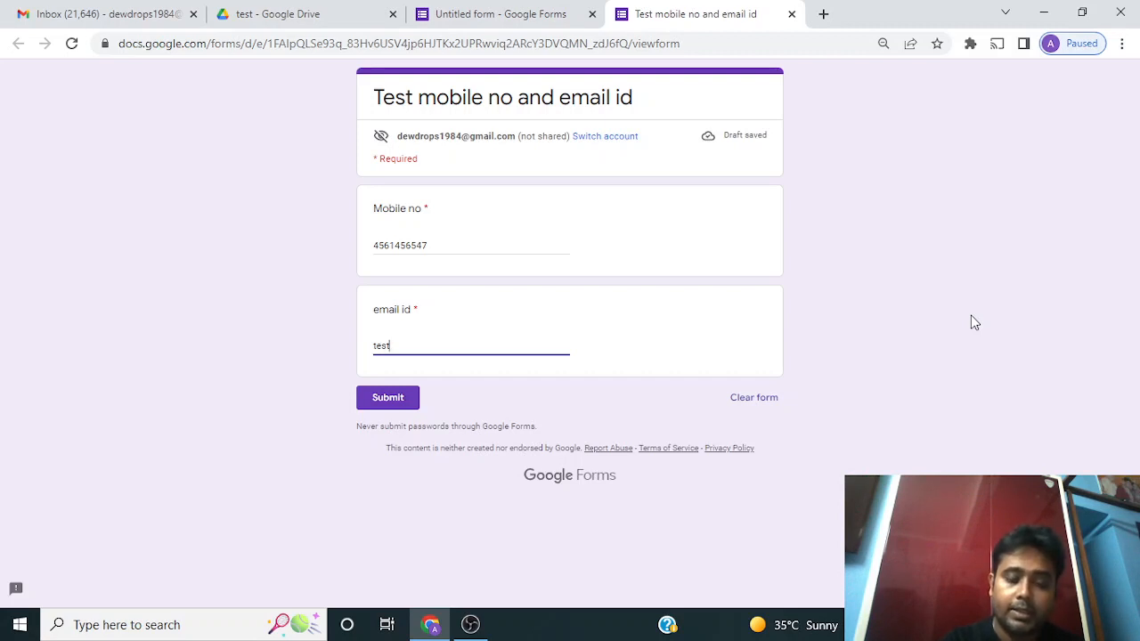
type(".gmai")
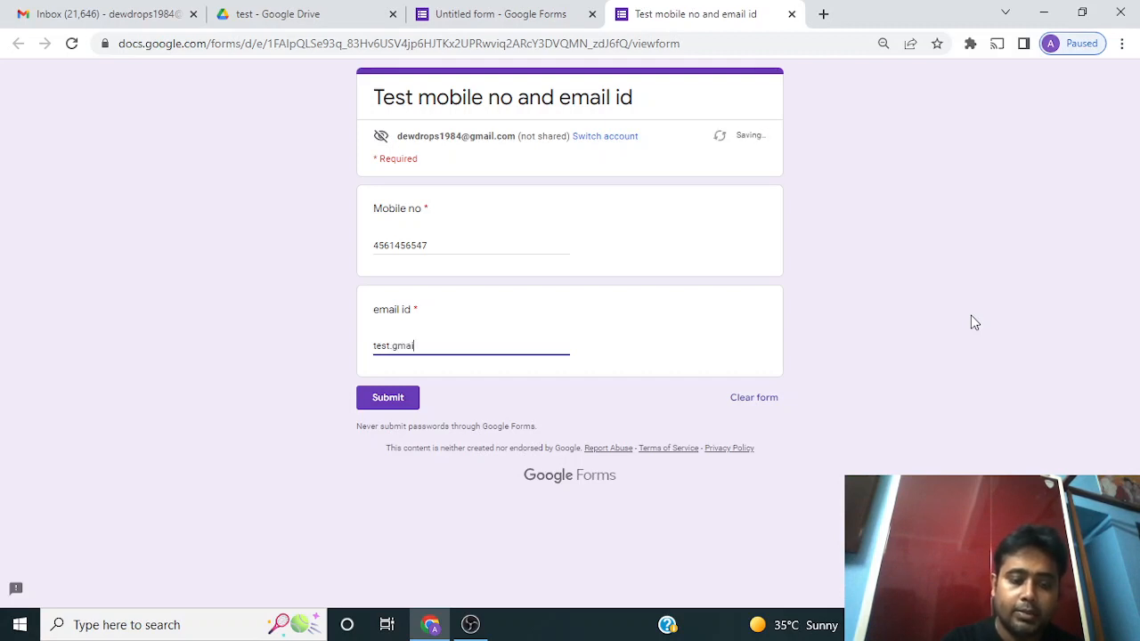
type("l.com")
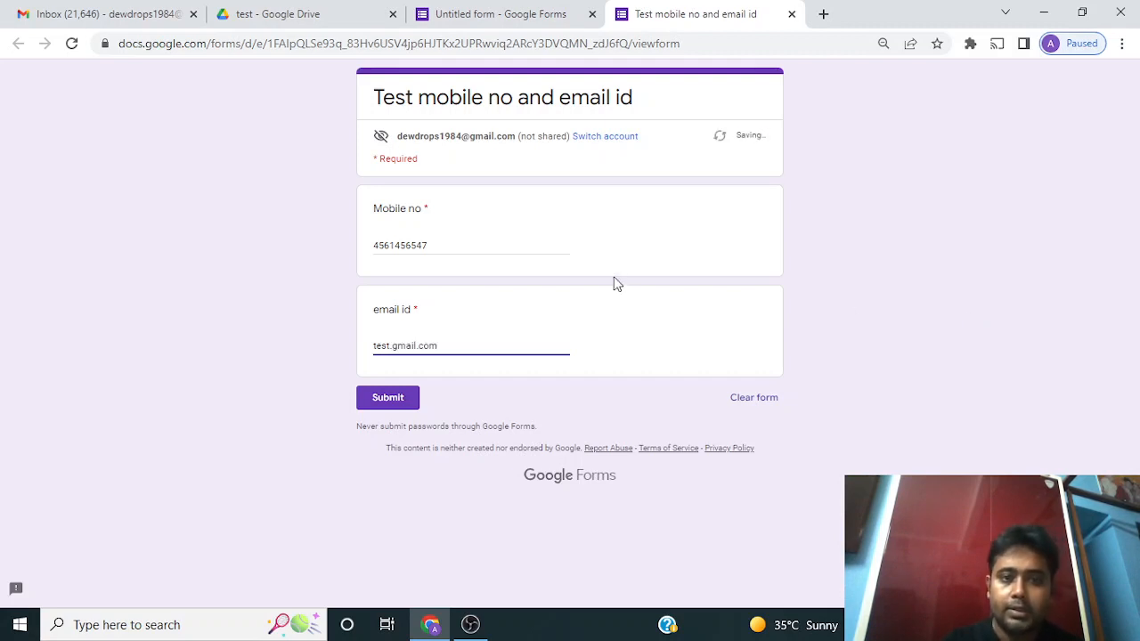
left_click(586, 353)
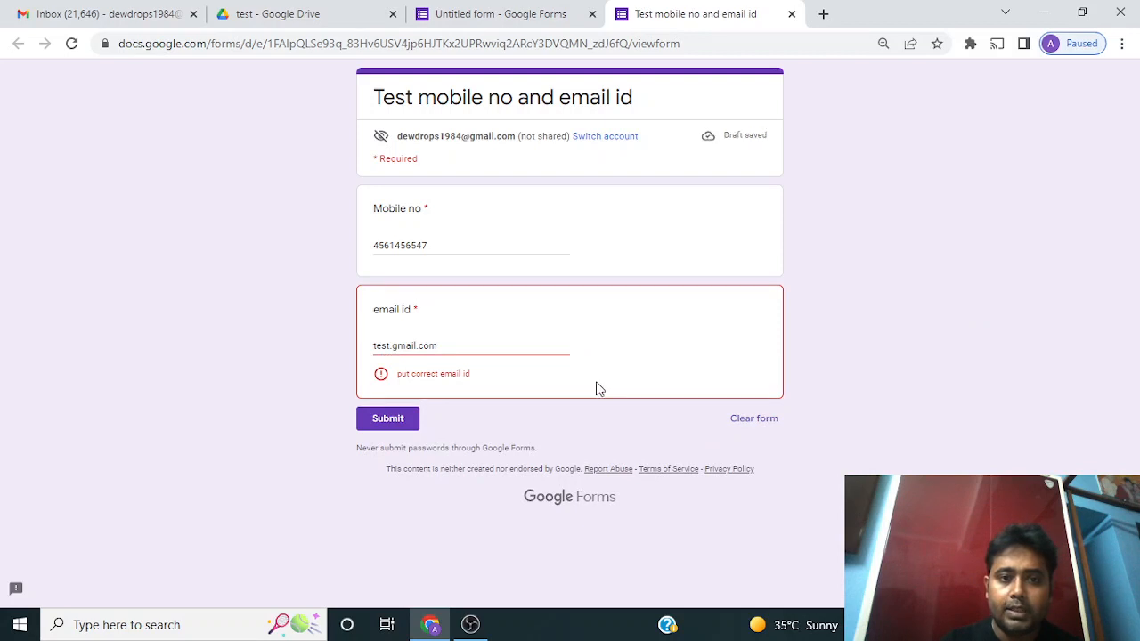
left_click(392, 345)
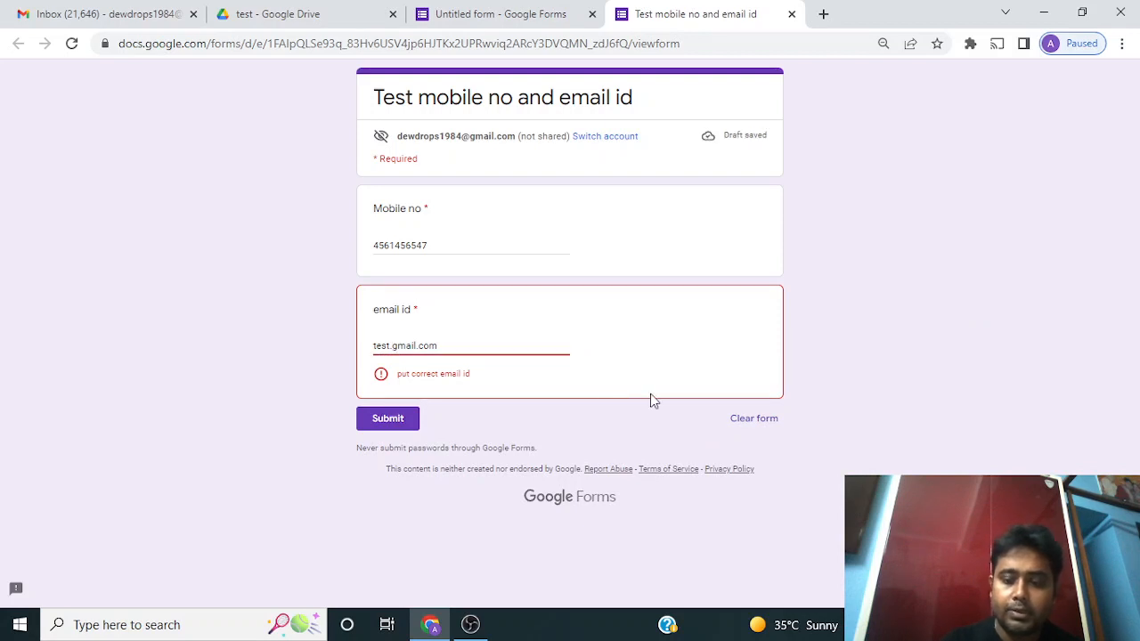
key("BackSpace")
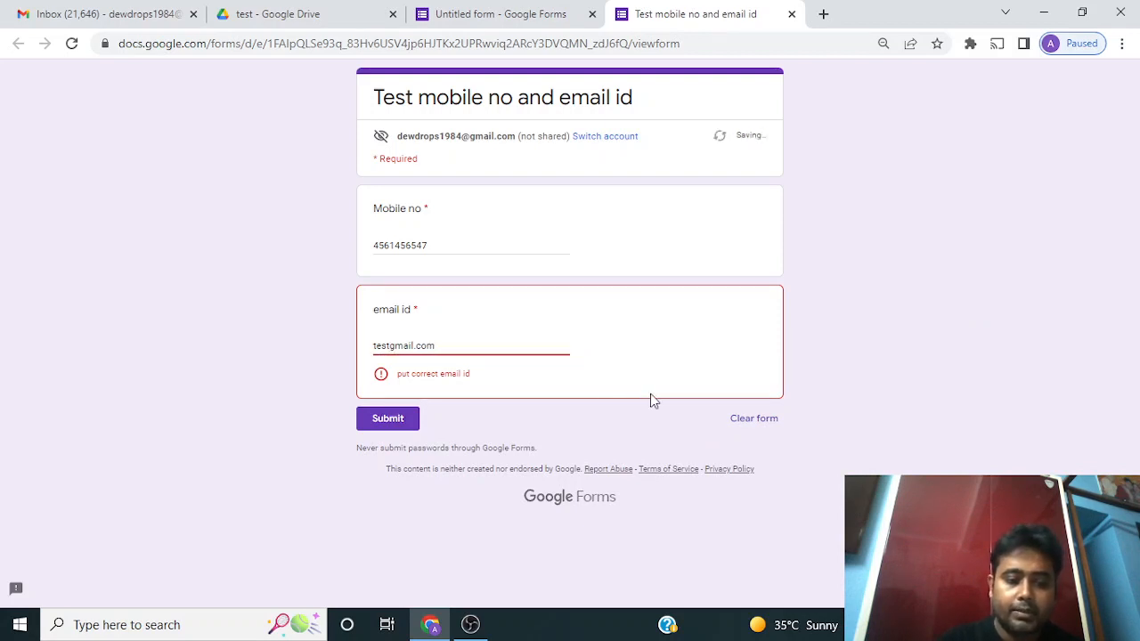
type("@")
left_click(616, 361)
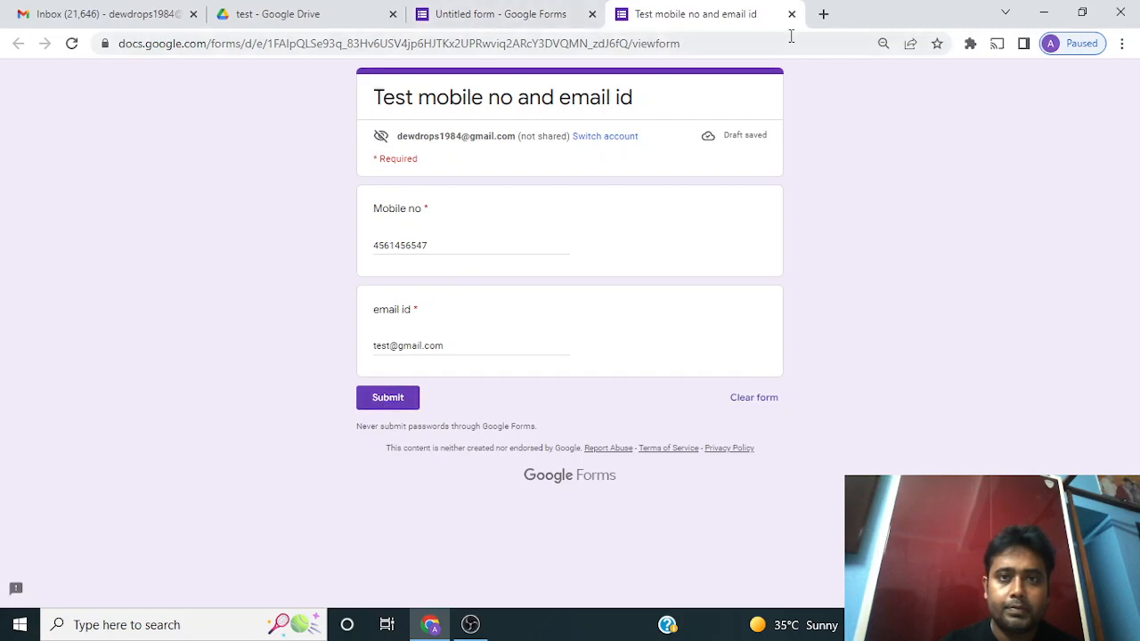
left_click(471, 625)
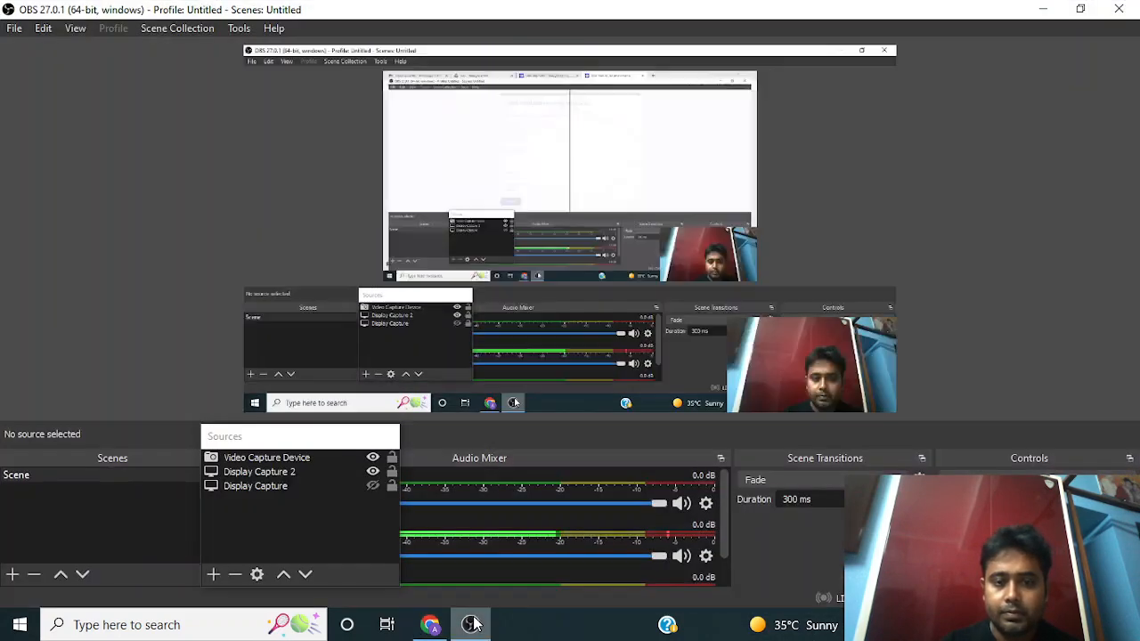